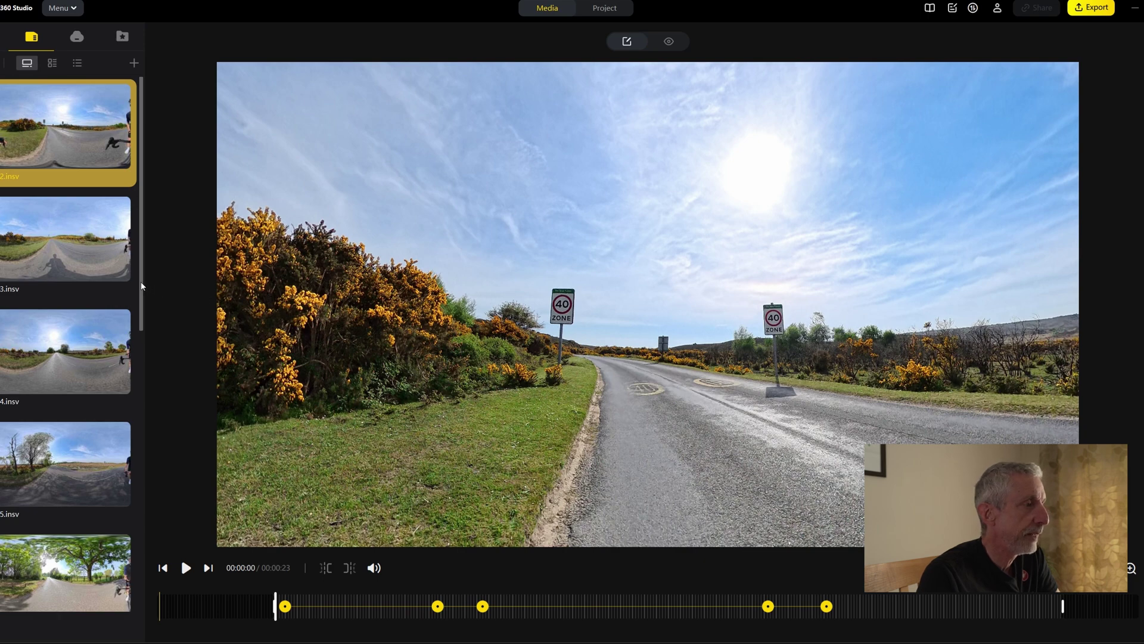
- Pause the clip ending in 8.insv at 00:00:03, reframe it to face down the road ahead, and add a keyframe there
scroll(141, 286, "down", 1)
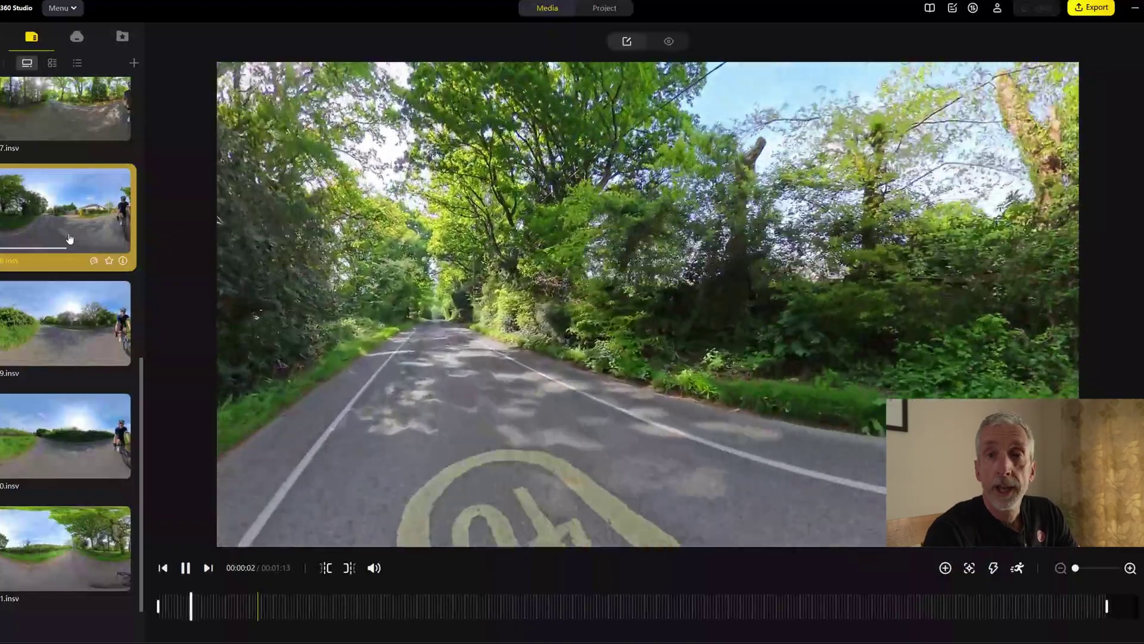
key("space")
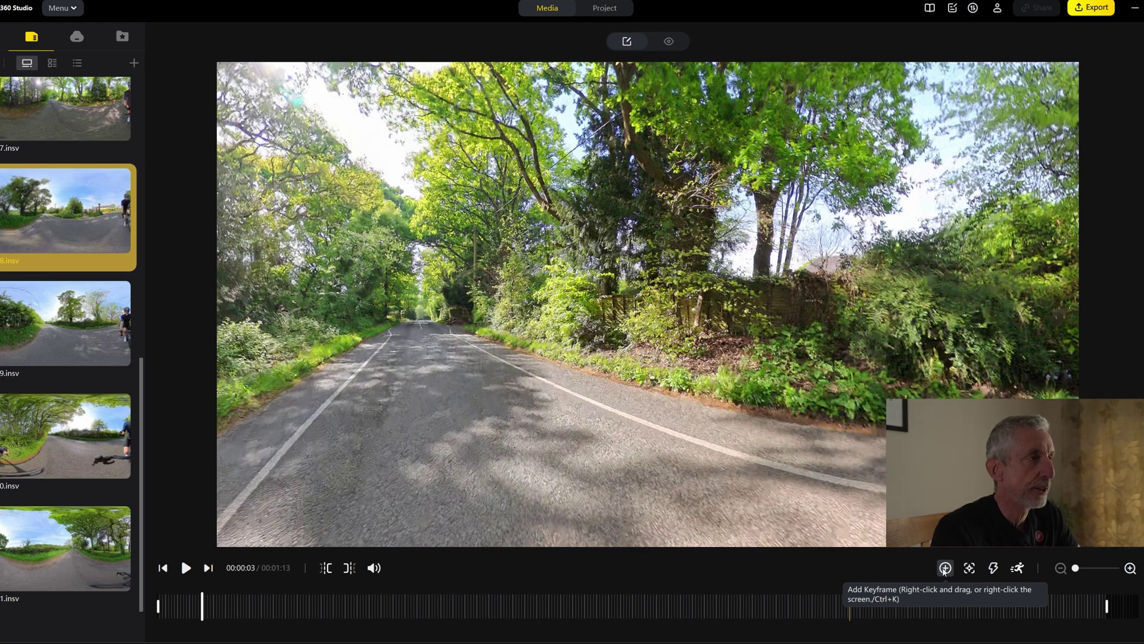
left_click_drag(803, 353, 536, 369)
left_click_drag(924, 352, 513, 409)
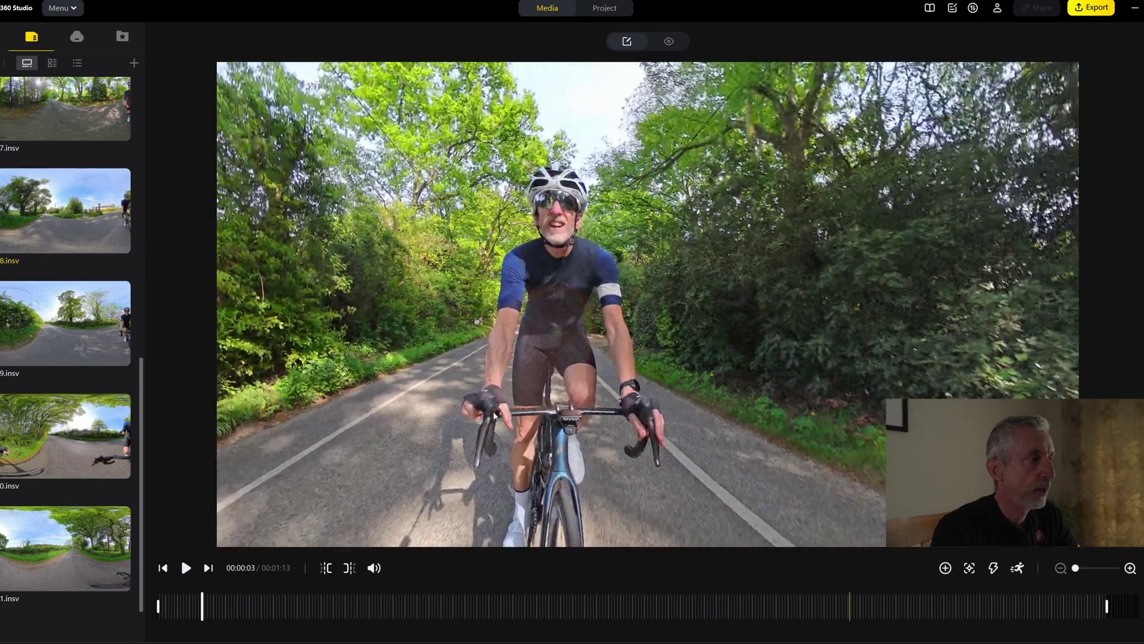
left_click_drag(835, 361, 417, 363)
left_click_drag(894, 358, 438, 510)
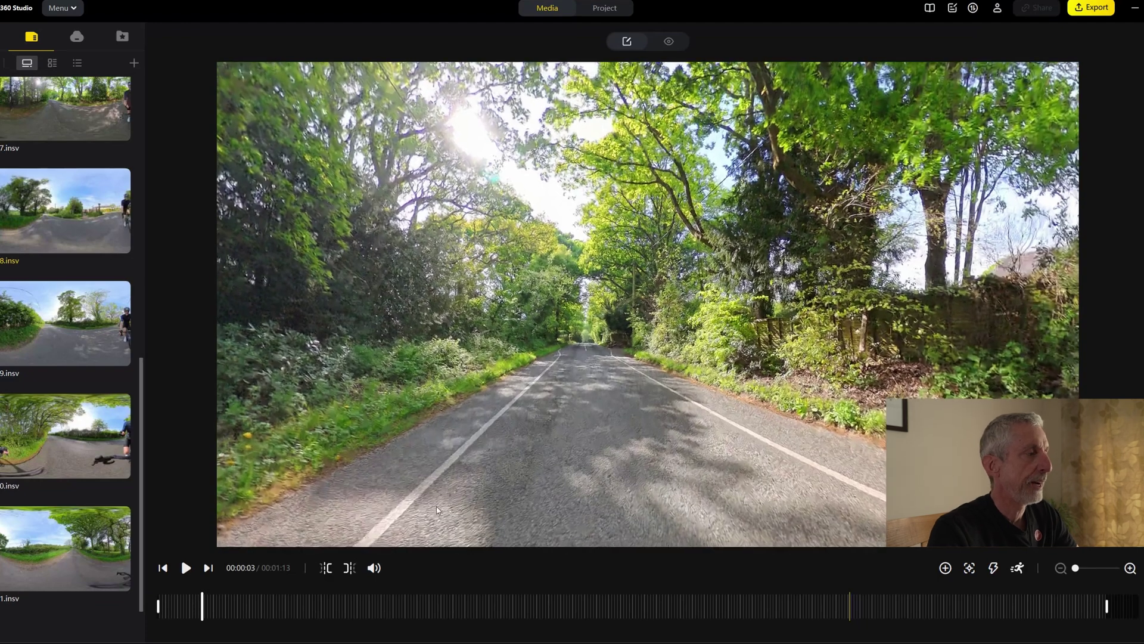
left_click(944, 568)
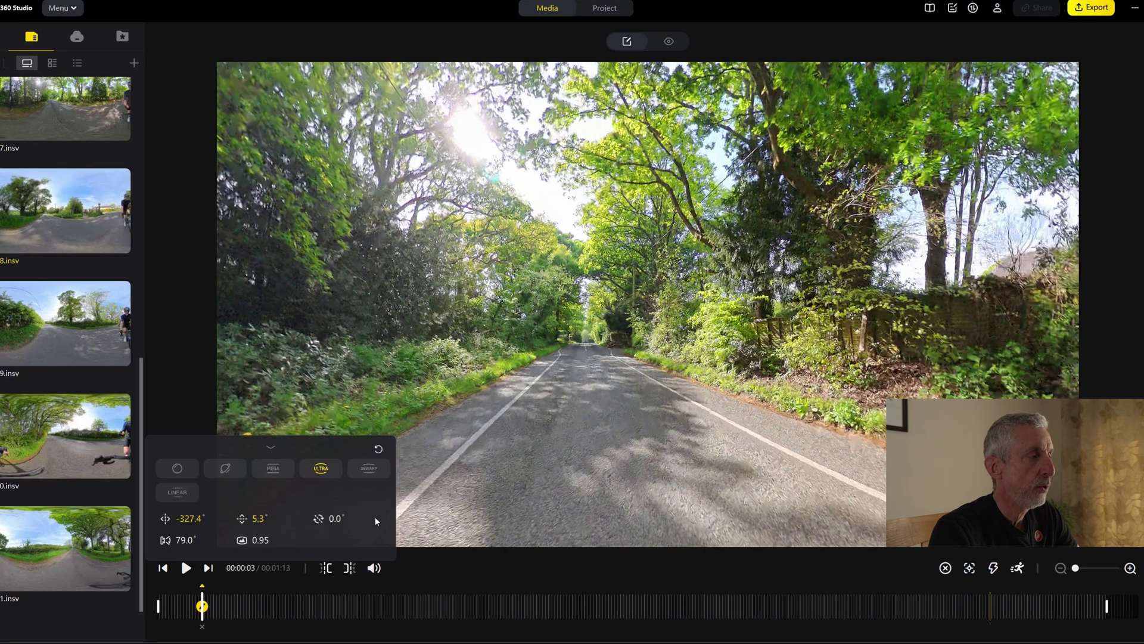
- Compare the UltraWide, MegaView and Dewarp views for the first keyframe and settle on MegaView
left_click(273, 468)
left_click(335, 463)
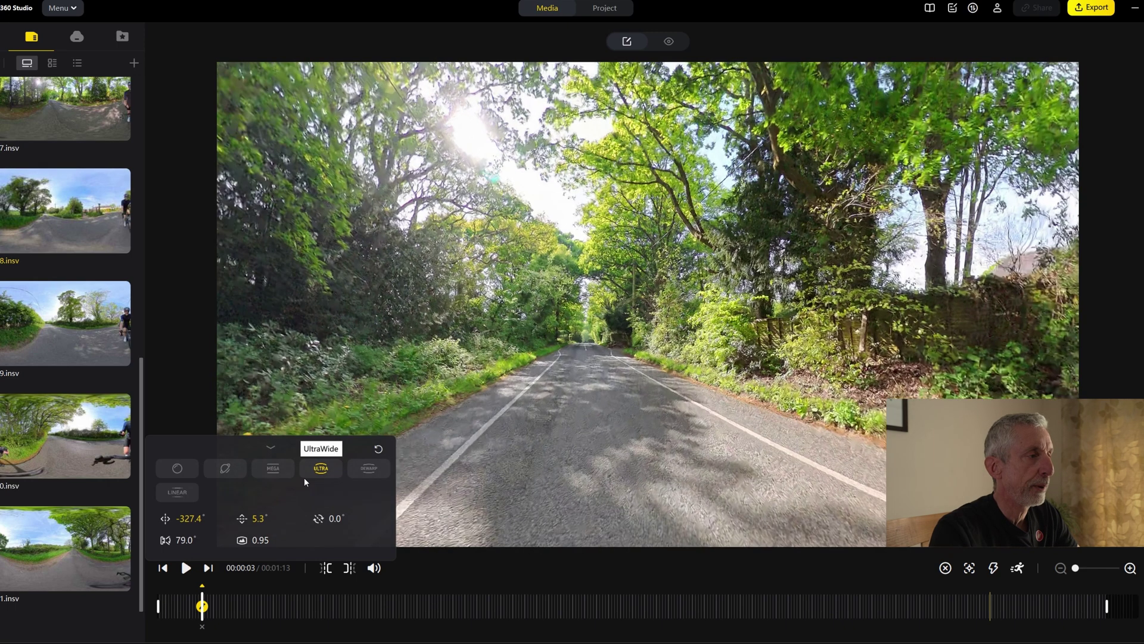
left_click(274, 474)
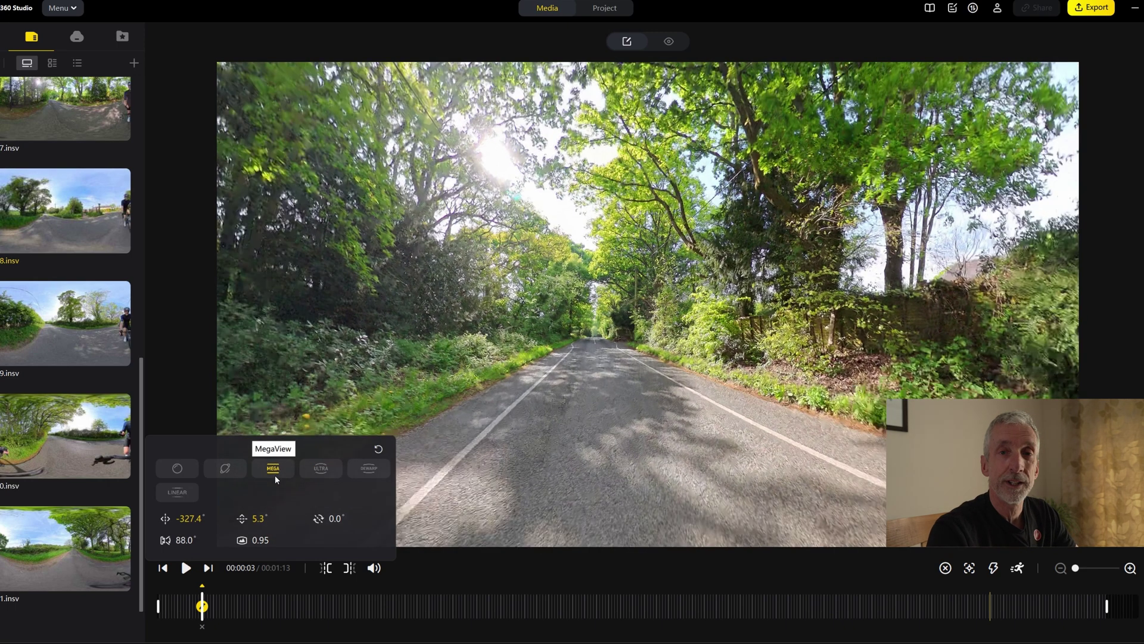
left_click(367, 473)
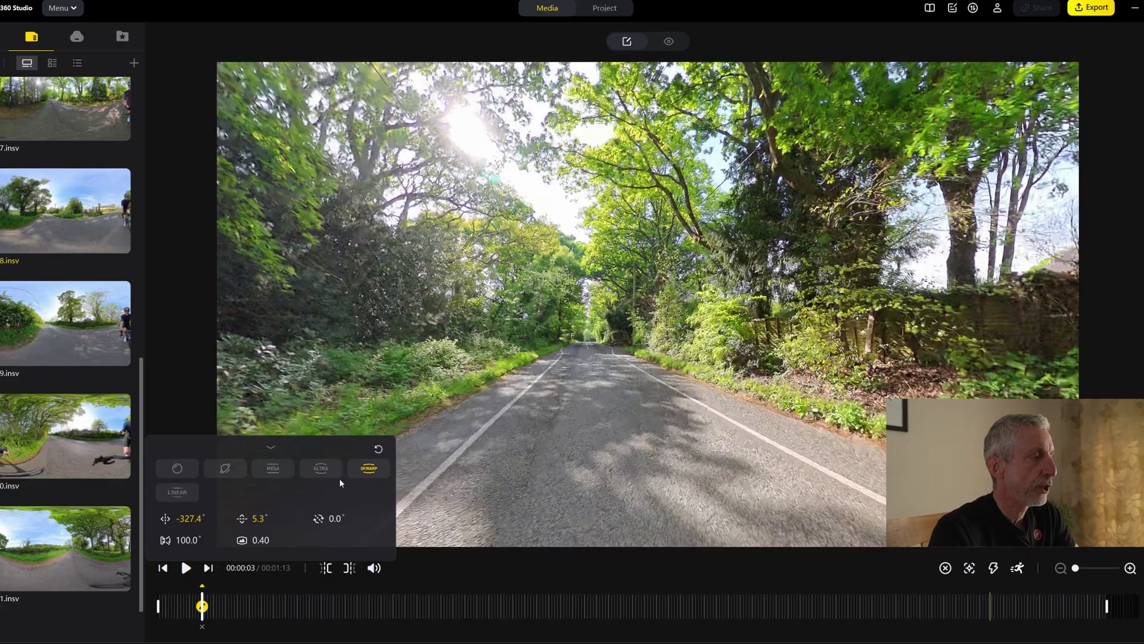
left_click(283, 471)
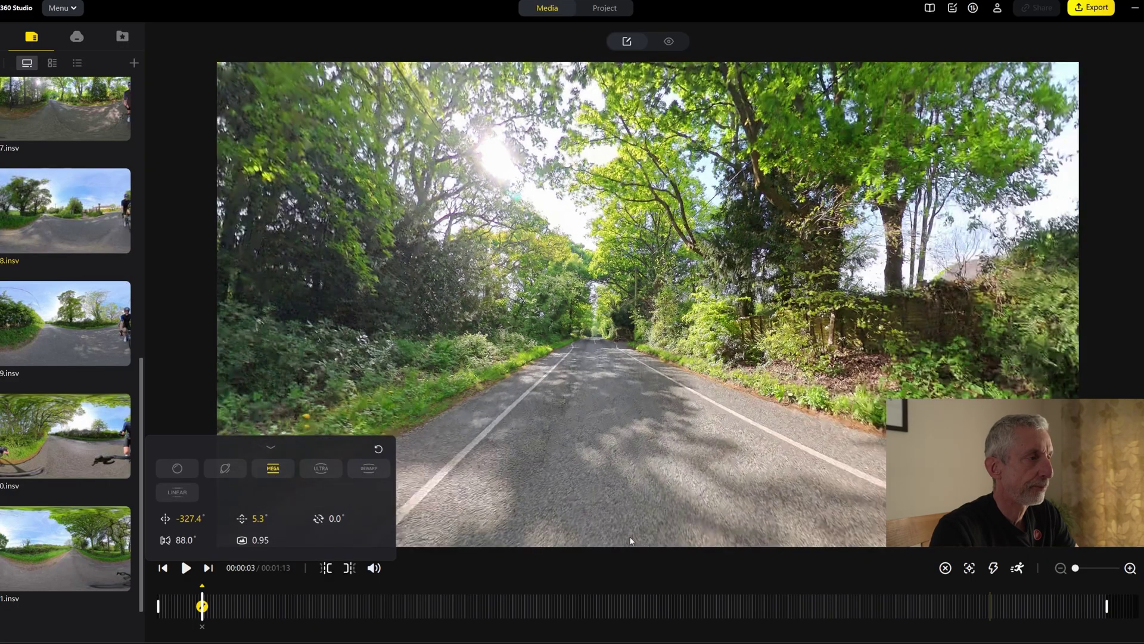
- Play on to 00:00:07 and add a second keyframe holding the forward road view
key("space")
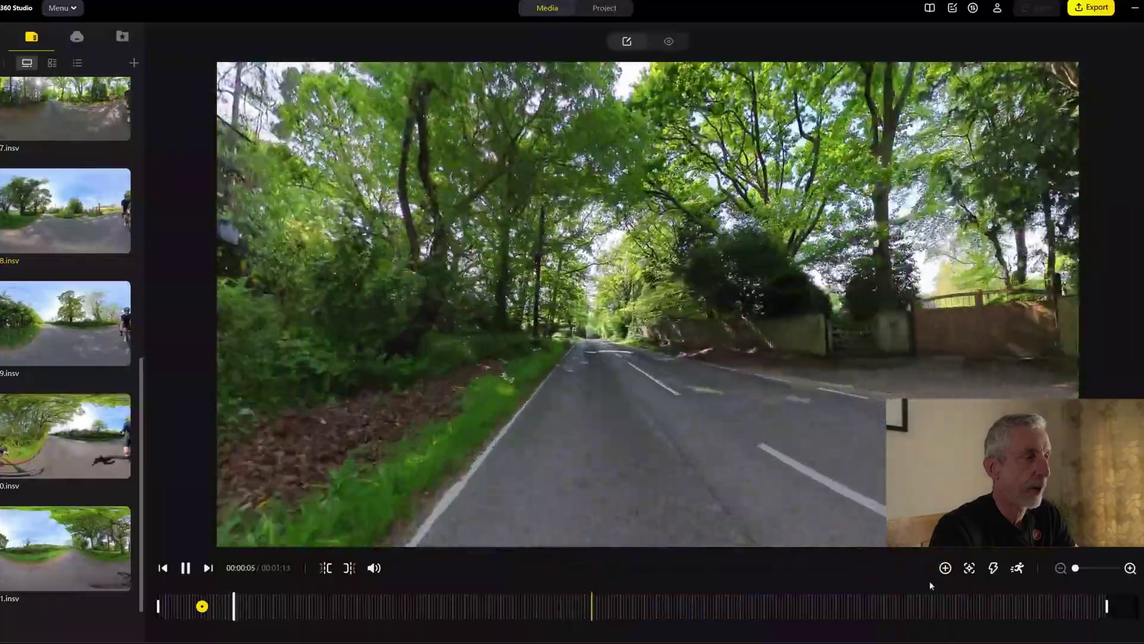
key("space")
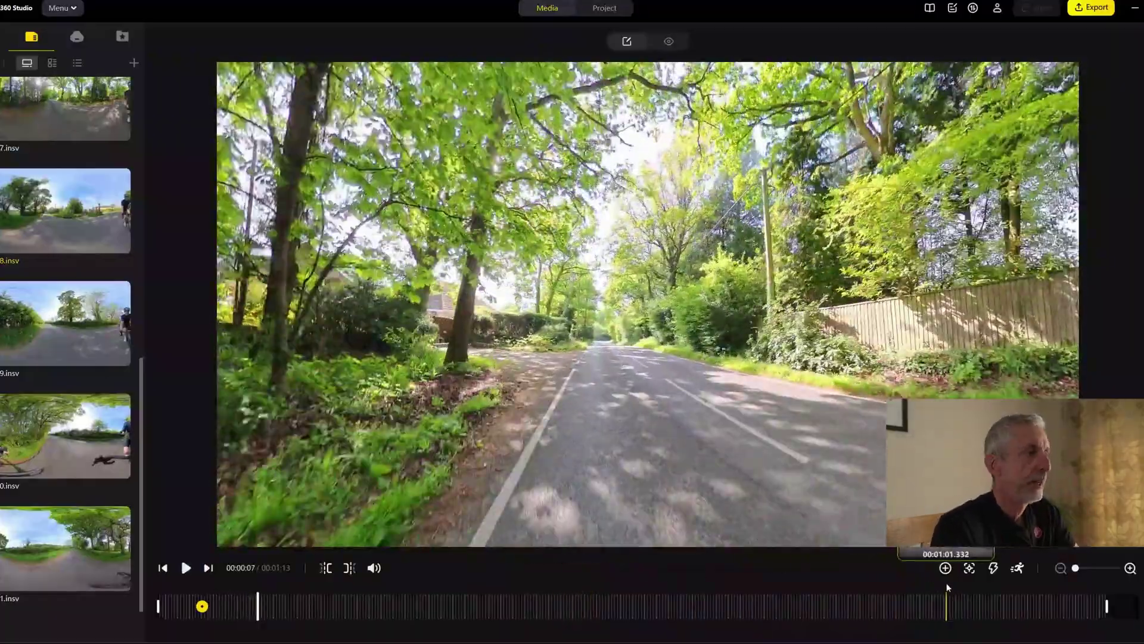
left_click(945, 568)
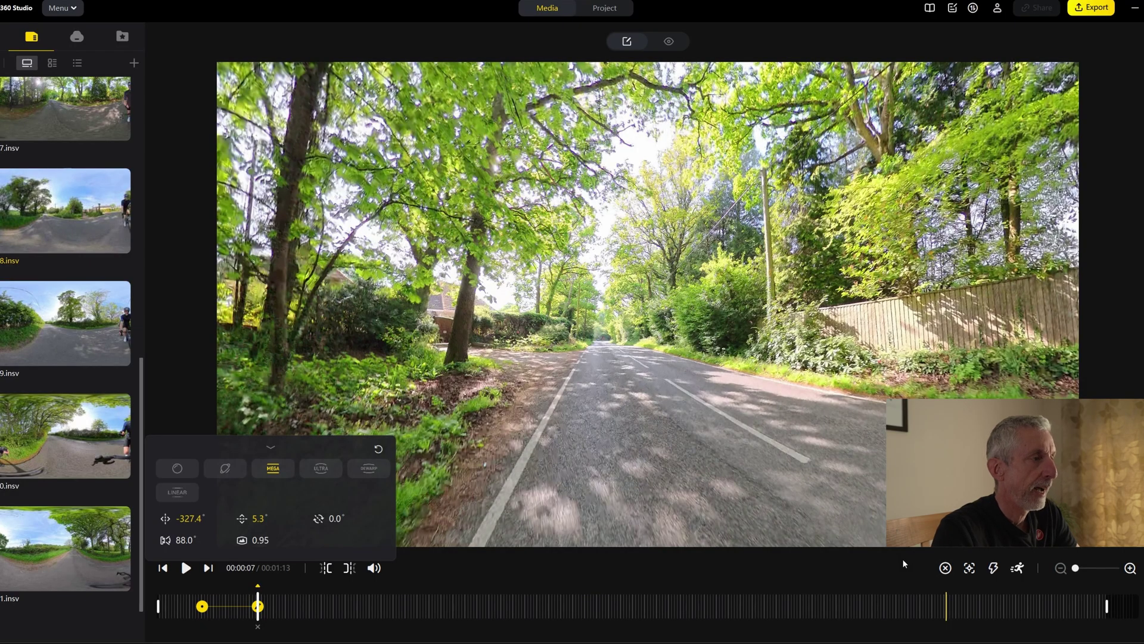
- Stop playback at 00:00:10, turn the view round to face the cyclist, and add a keyframe
key("space")
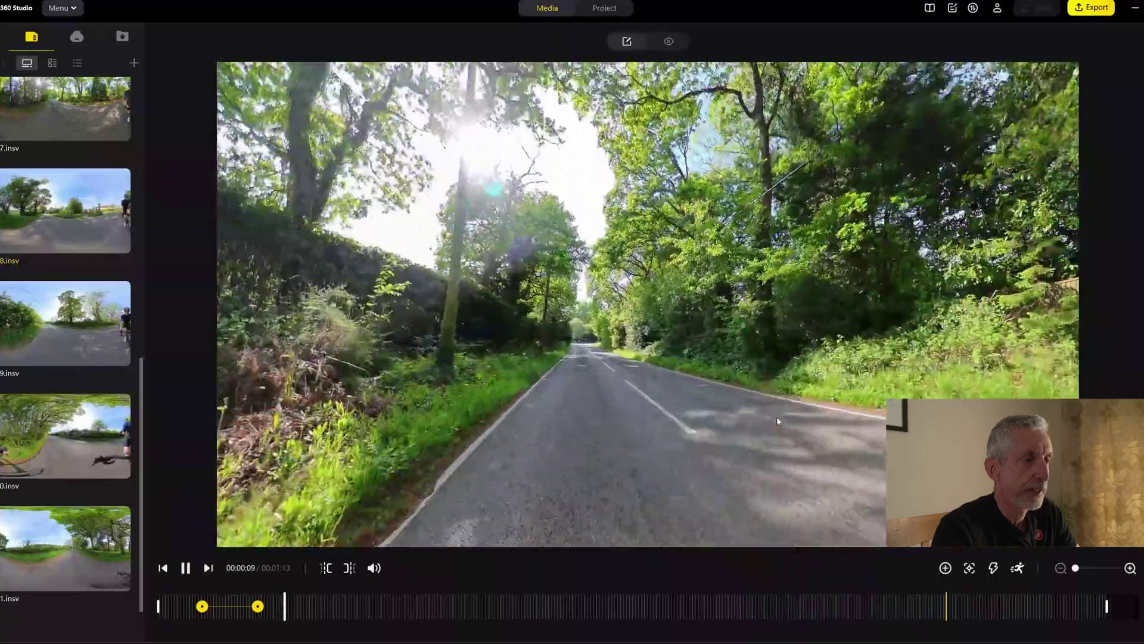
key("space")
left_click_drag(814, 407, 636, 377)
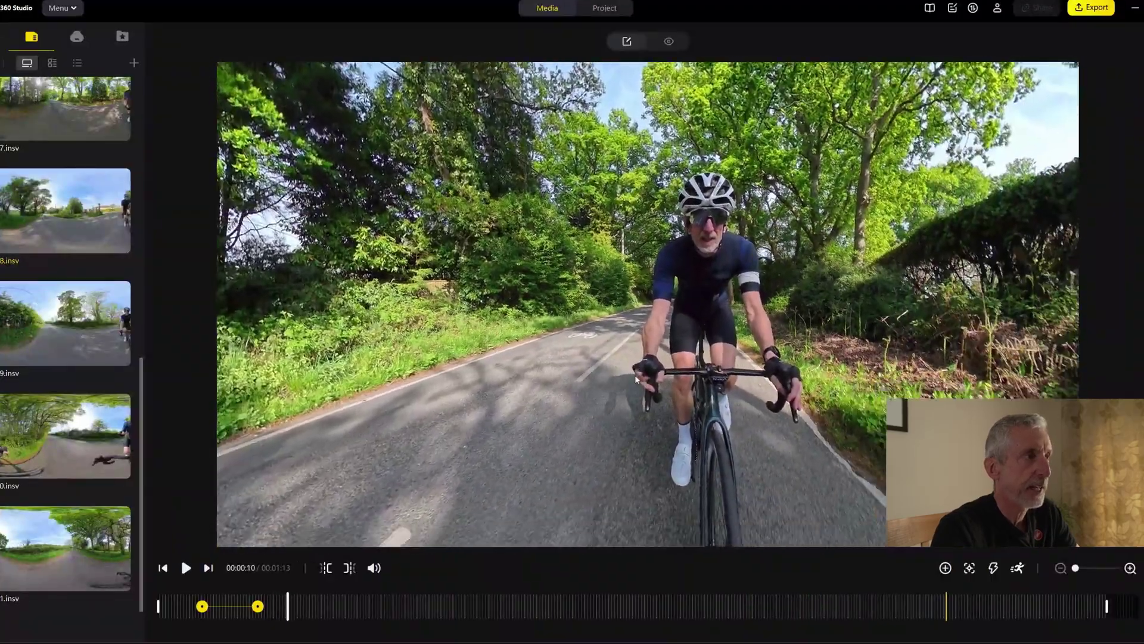
left_click(946, 568)
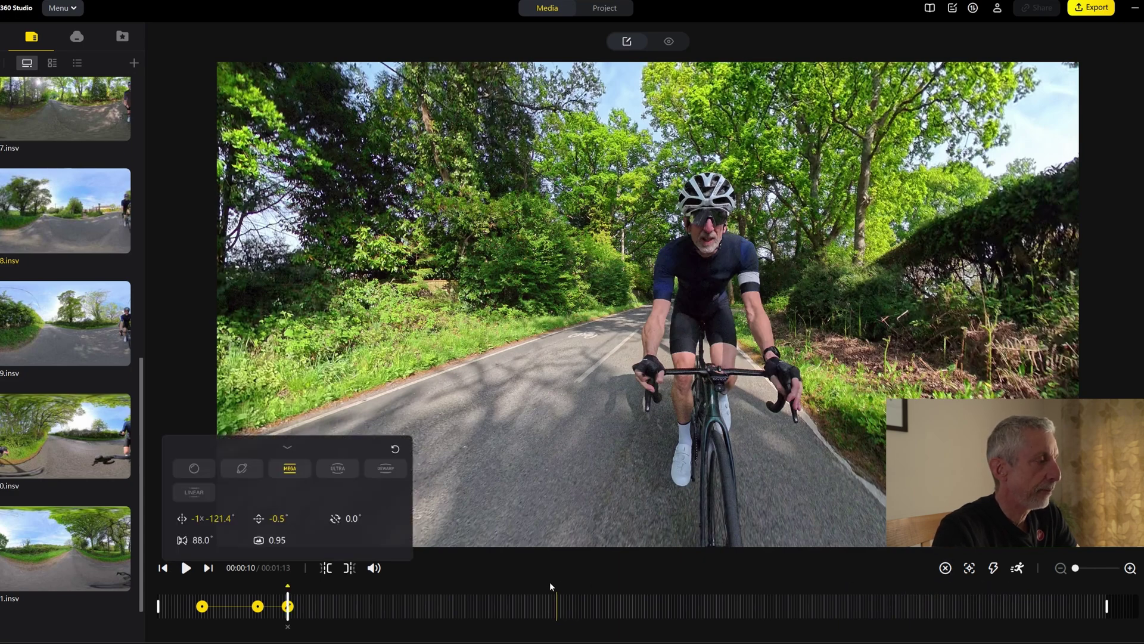
- Play the clip back from 00:00:04 to check the pan from the road to the cyclist
key("space")
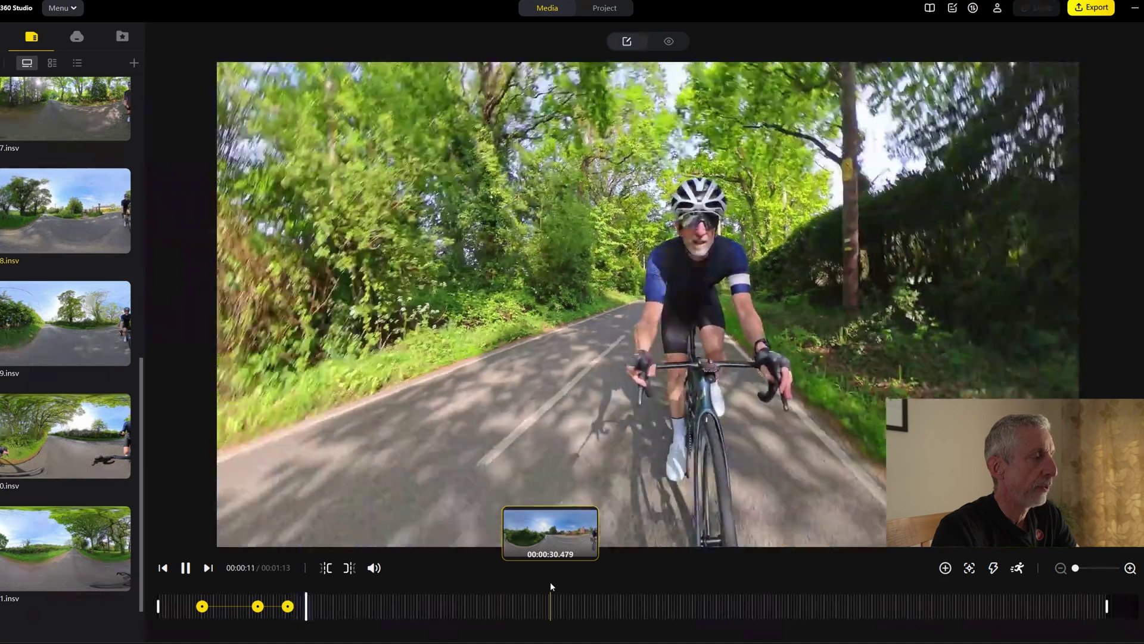
left_click(308, 614)
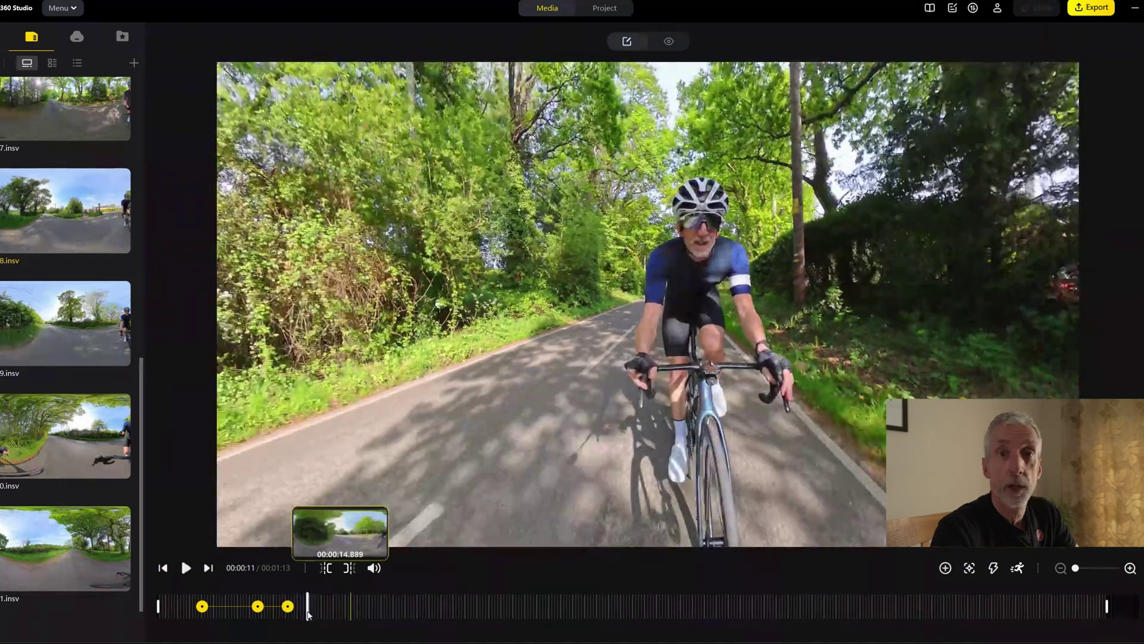
left_click(224, 617)
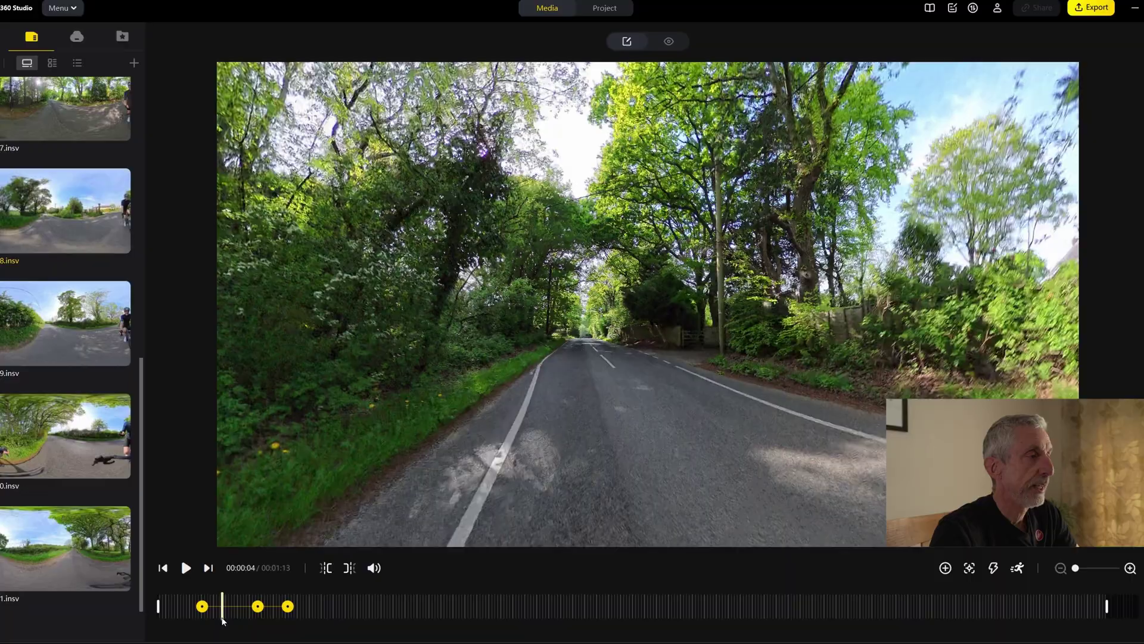
key("space")
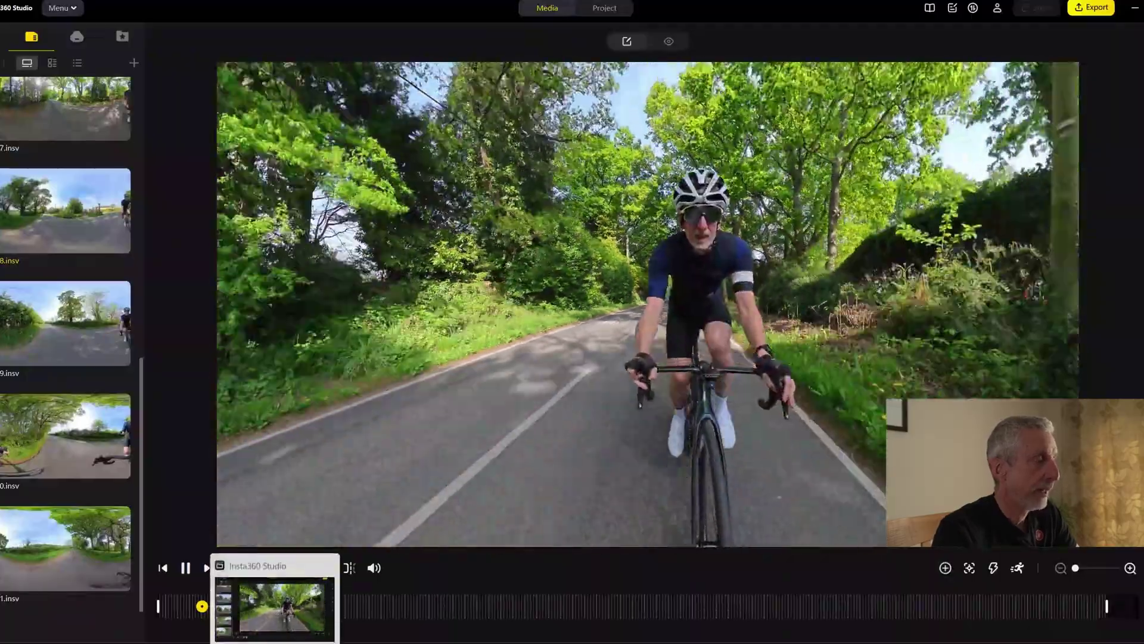
mouse_move(257, 641)
key("space")
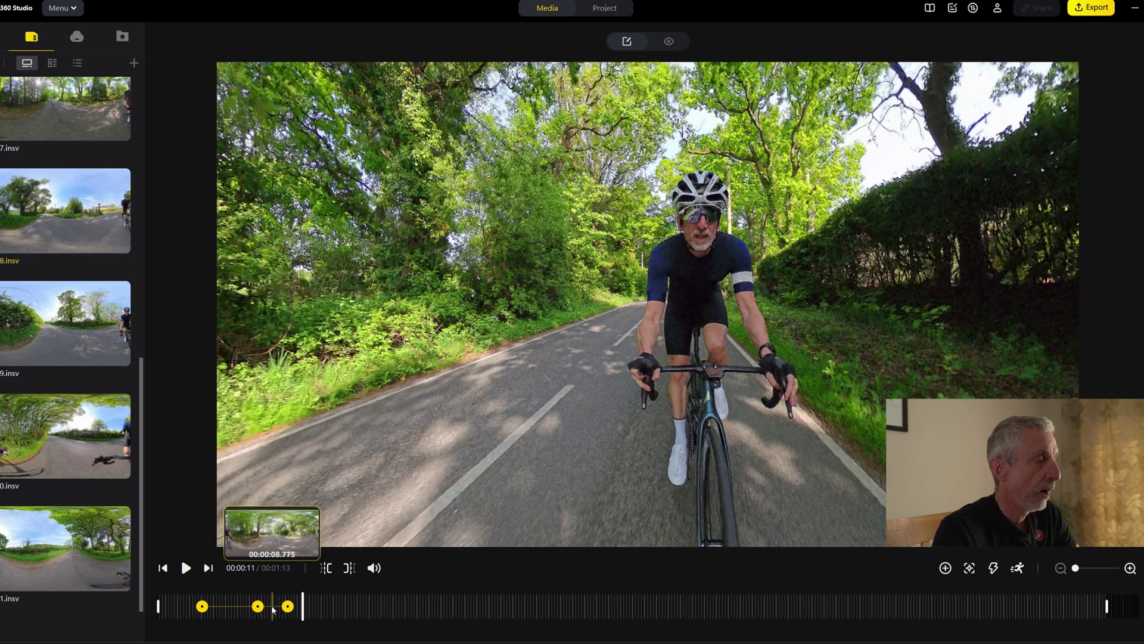
- Set the transition between the second and third keyframes to the rising S-shaped curve and preview the pan
left_click(273, 607)
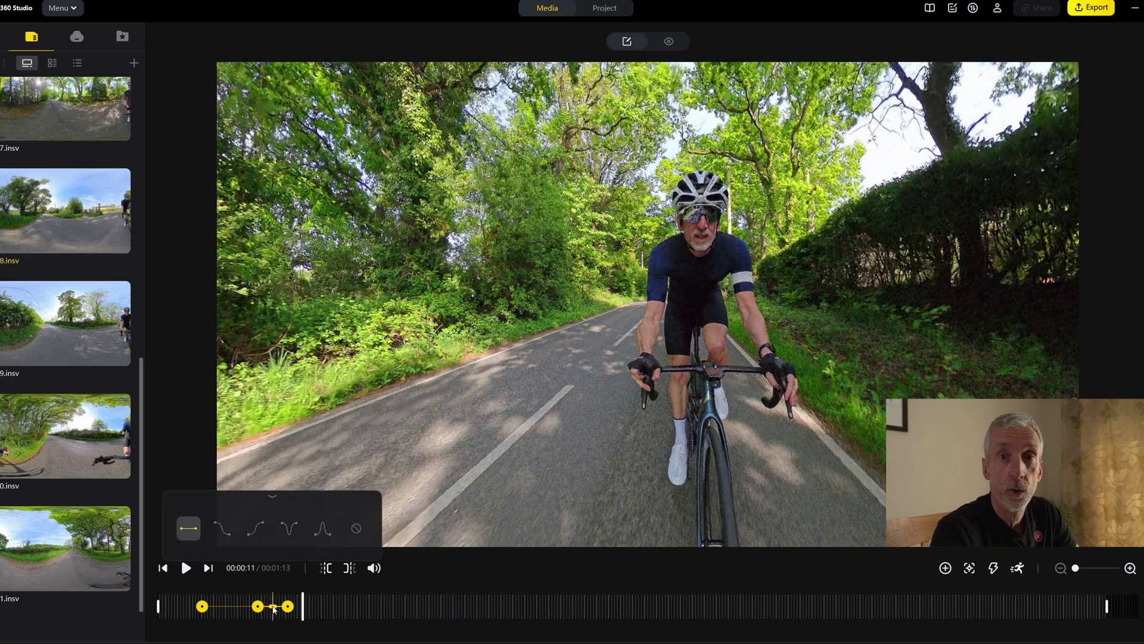
left_click(254, 530)
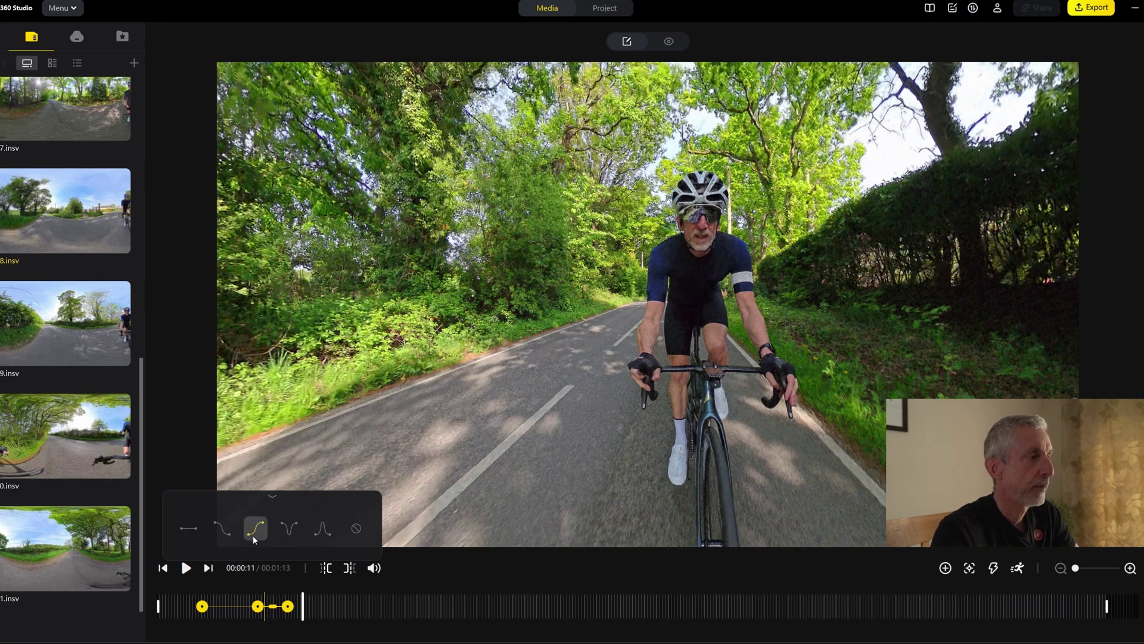
left_click(242, 607)
key("space")
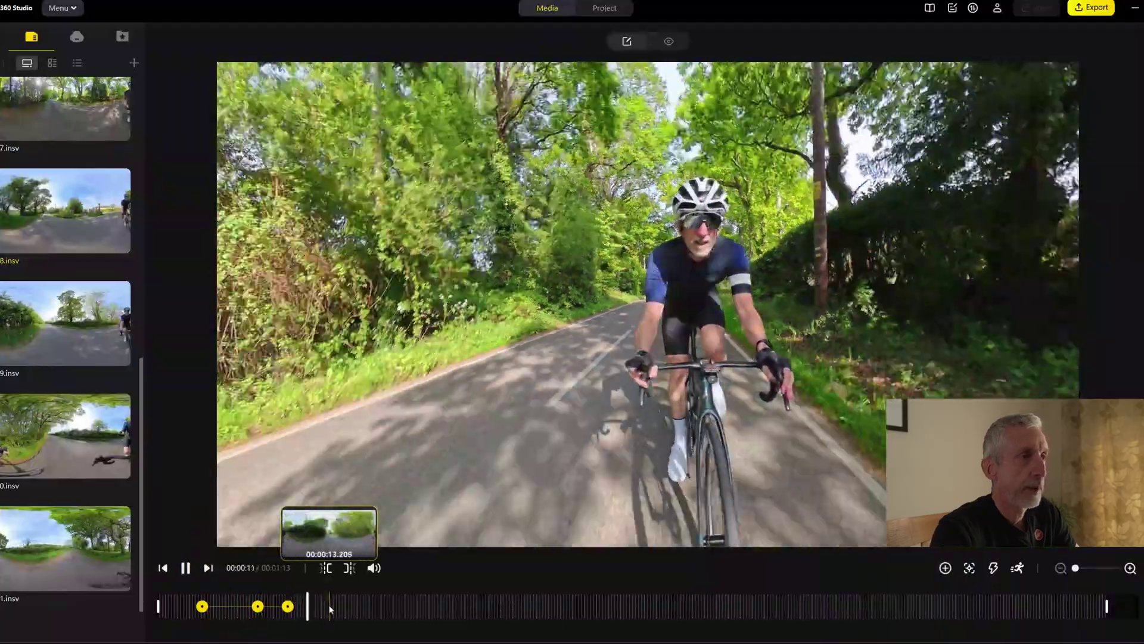
key("space")
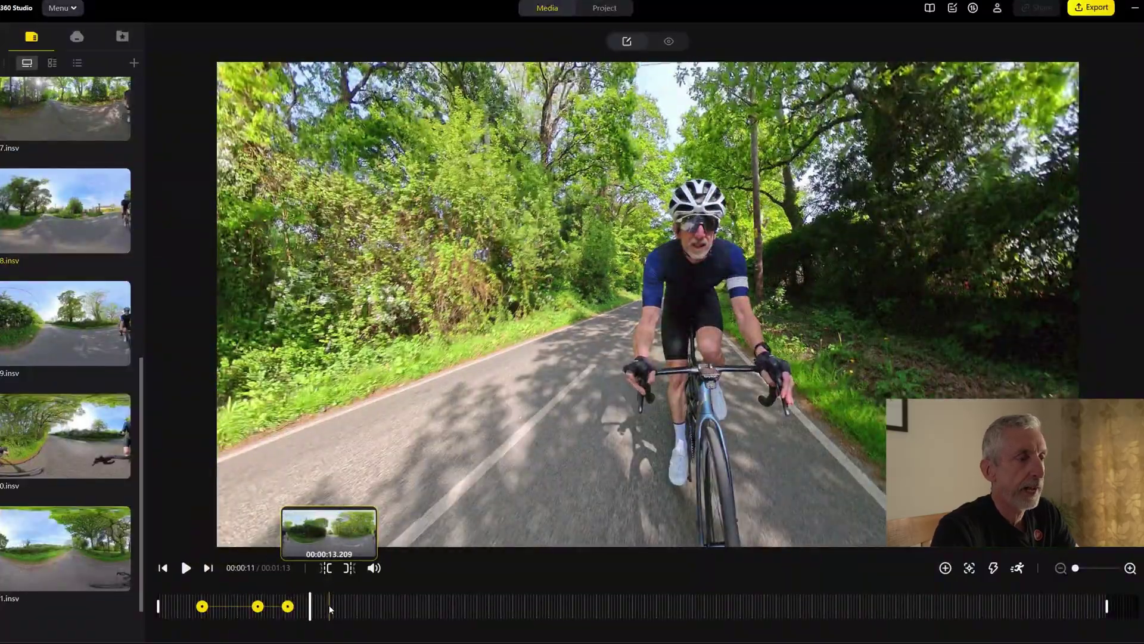
- Add a keyframe at 00:00:14 and adjust the framing slightly around the leaning cyclist
key("space")
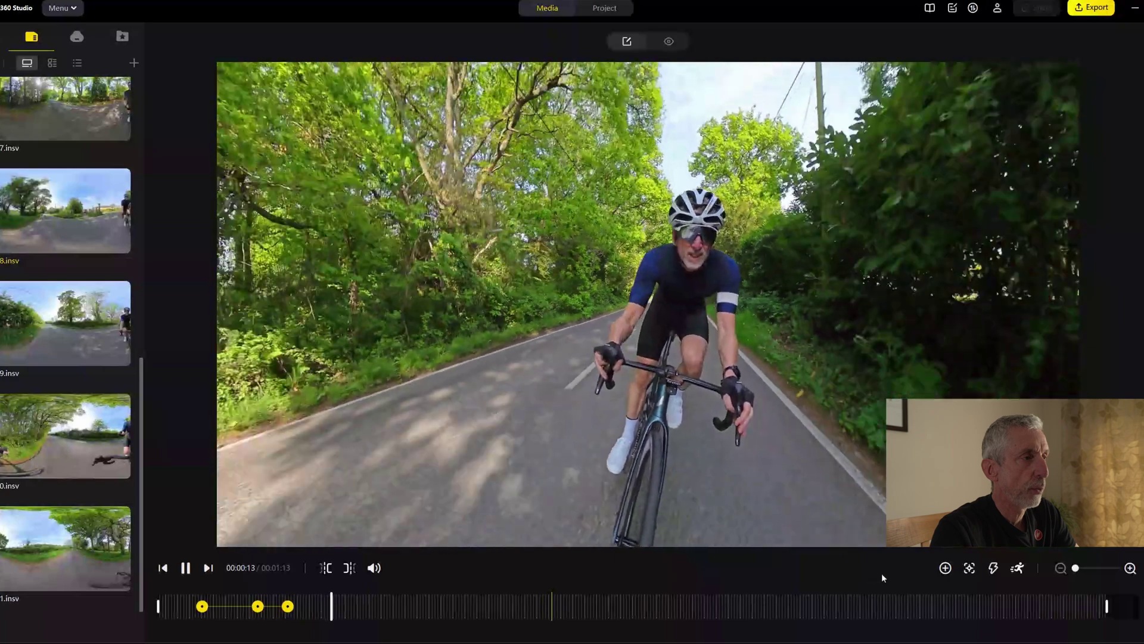
key("space")
left_click(945, 568)
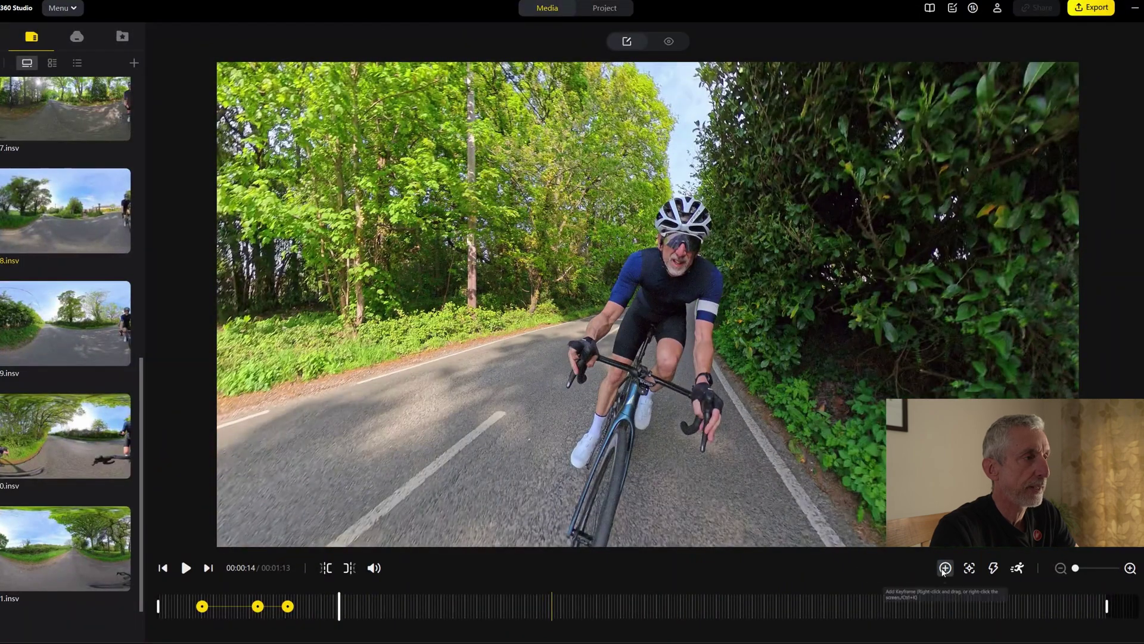
left_click_drag(813, 466, 778, 460)
- Add a keyframe at 00:00:15, try the tiny planet view on it, and set its view to Dewarp
key("space")
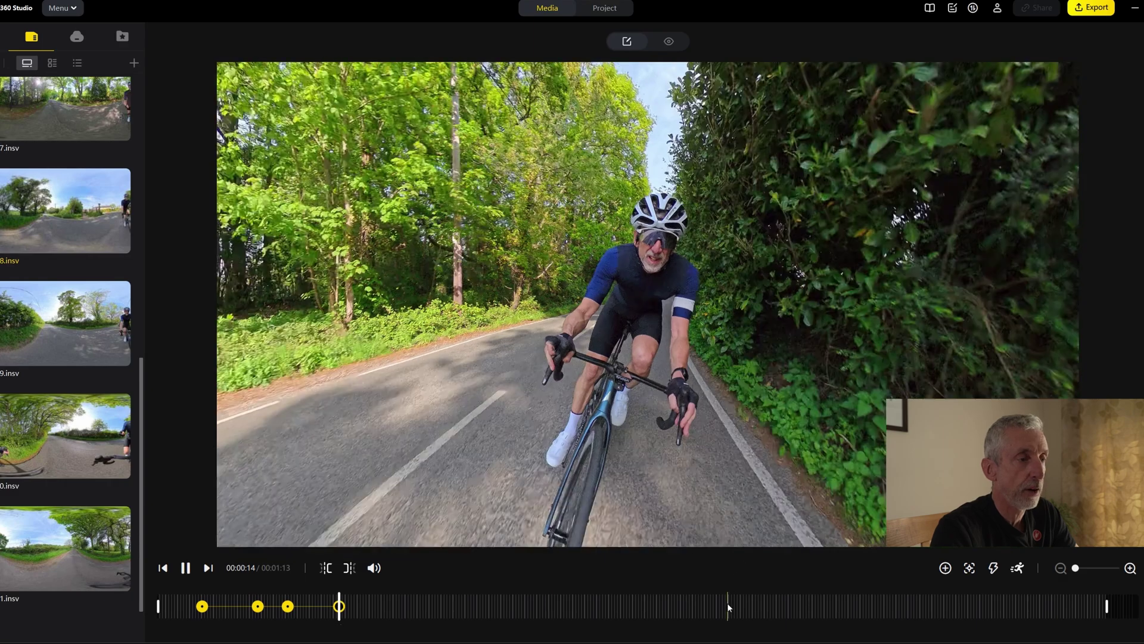
key("space")
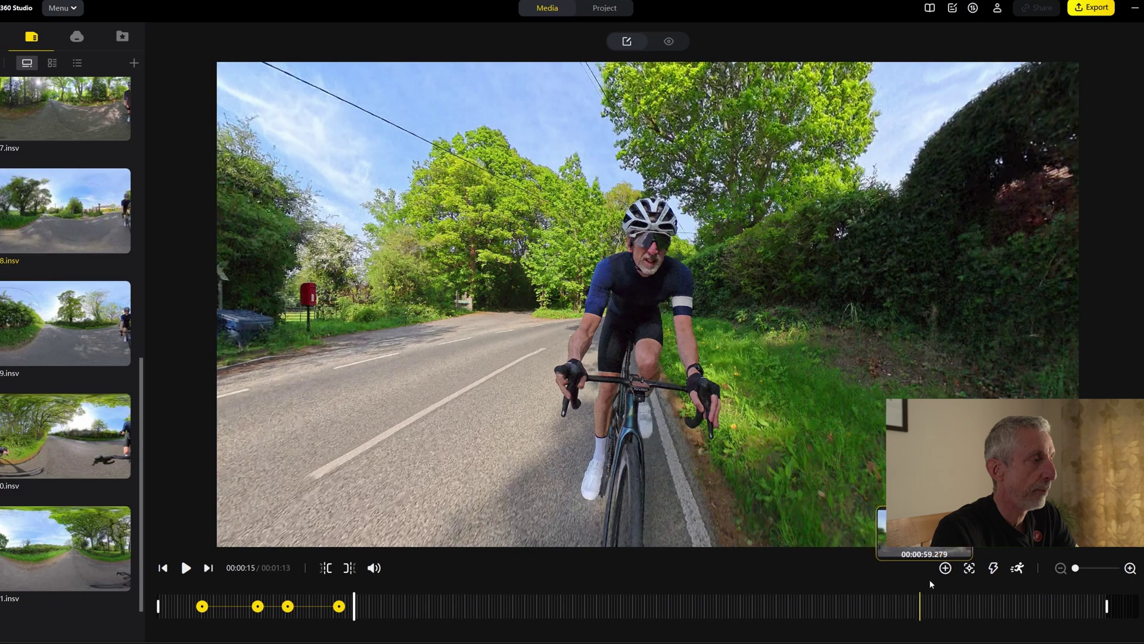
left_click(946, 568)
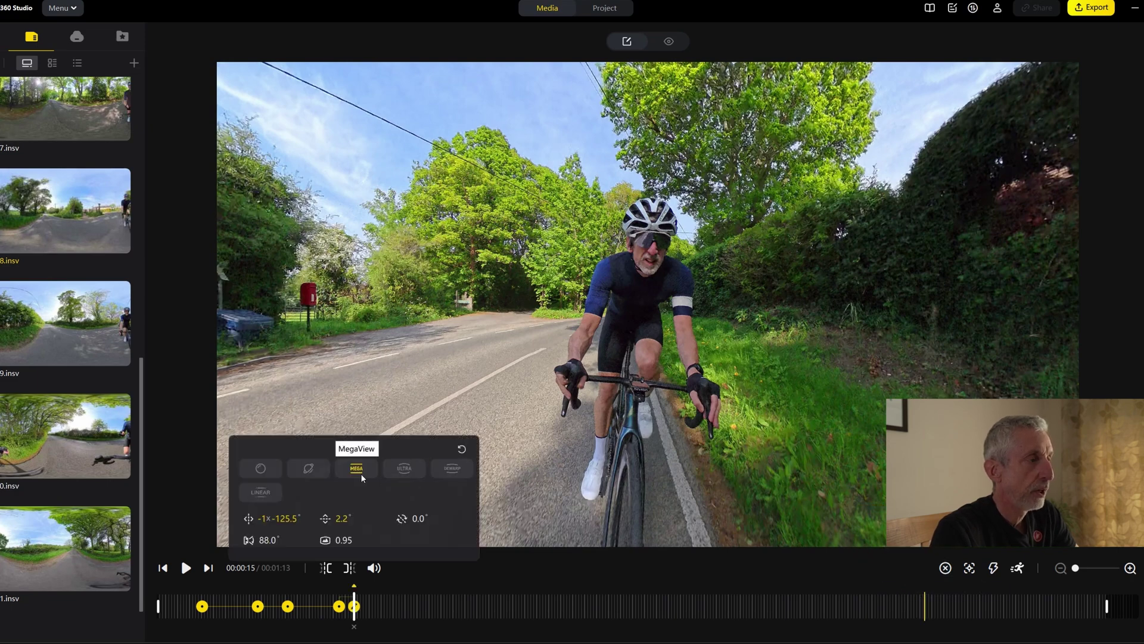
left_click(425, 470)
left_click(308, 468)
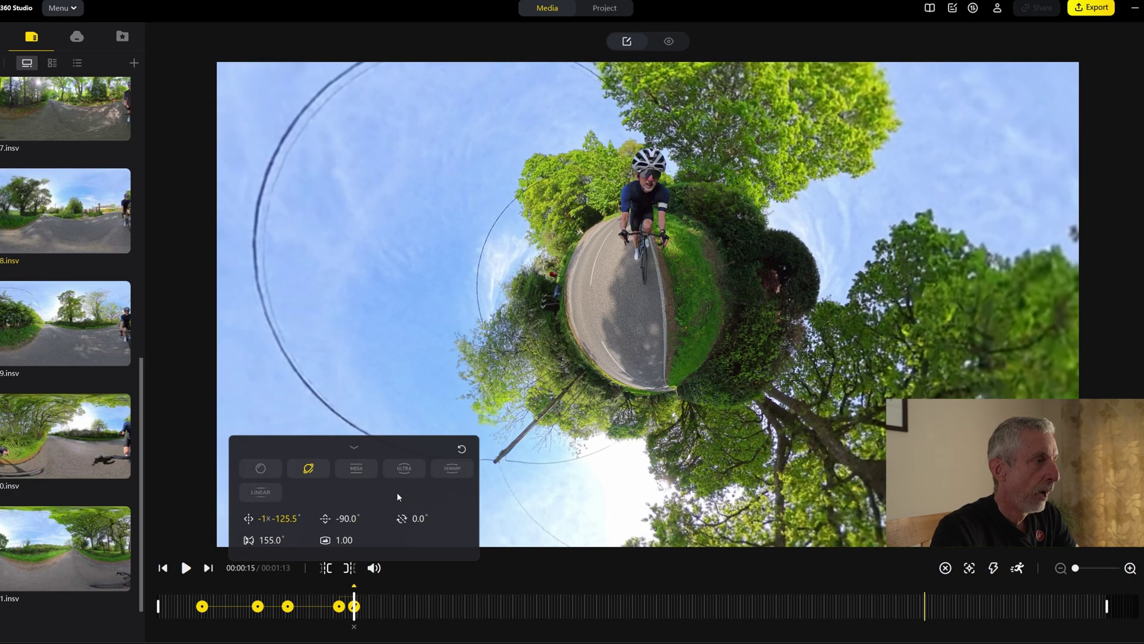
left_click(440, 474)
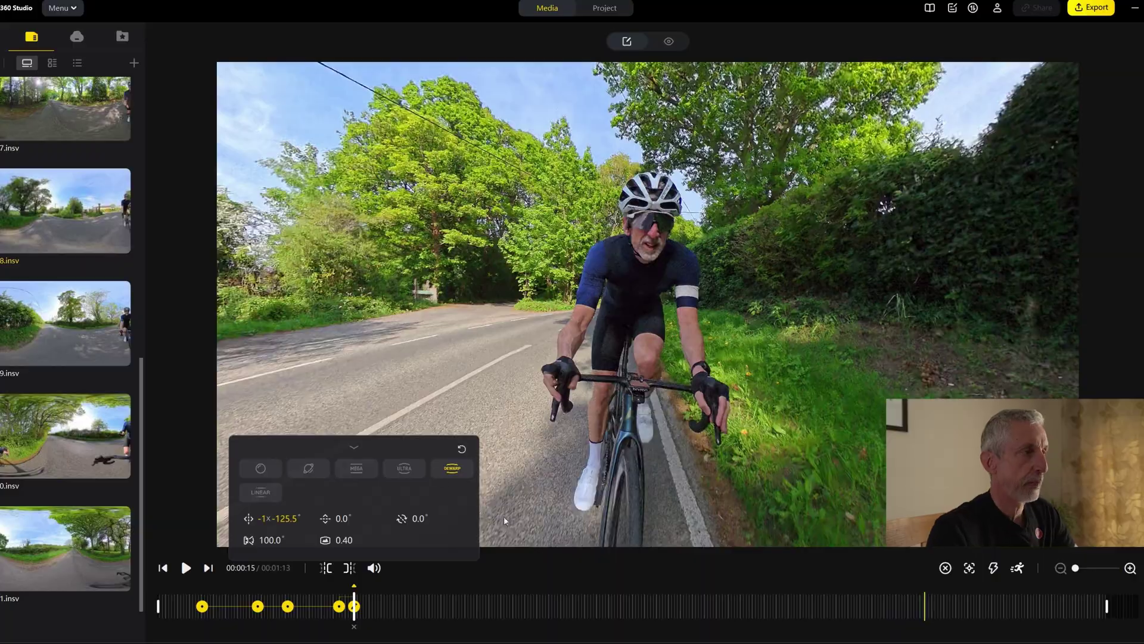
- Recentre the cyclist at 00:00:18, add a keyframe there, and resume playback
key("space")
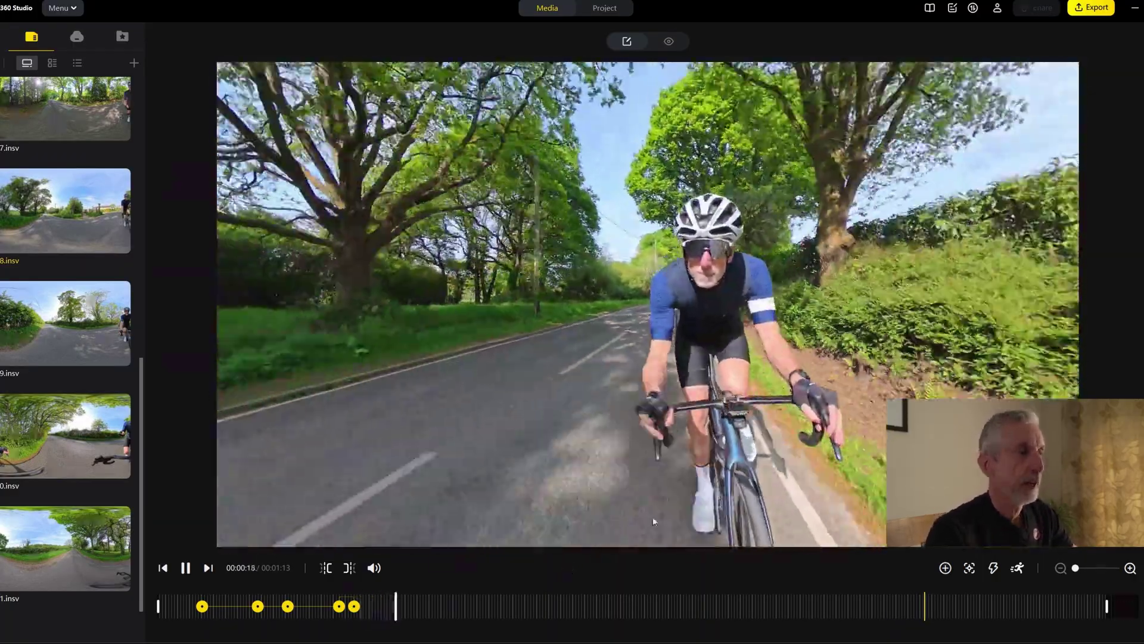
left_click(782, 429)
left_click_drag(770, 400, 685, 418)
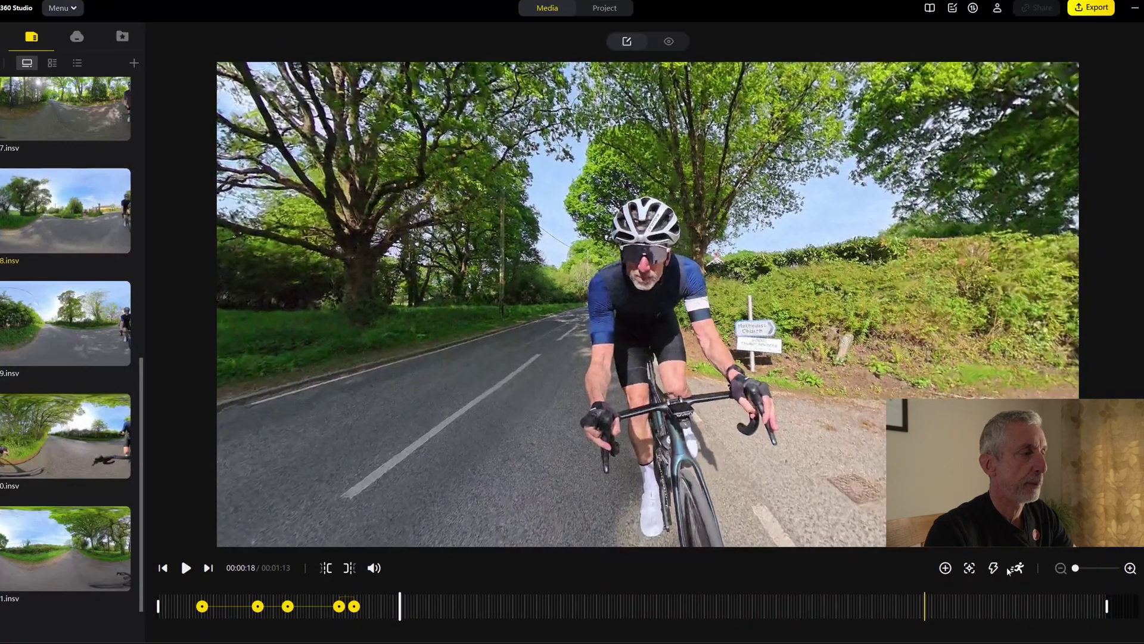
left_click(945, 567)
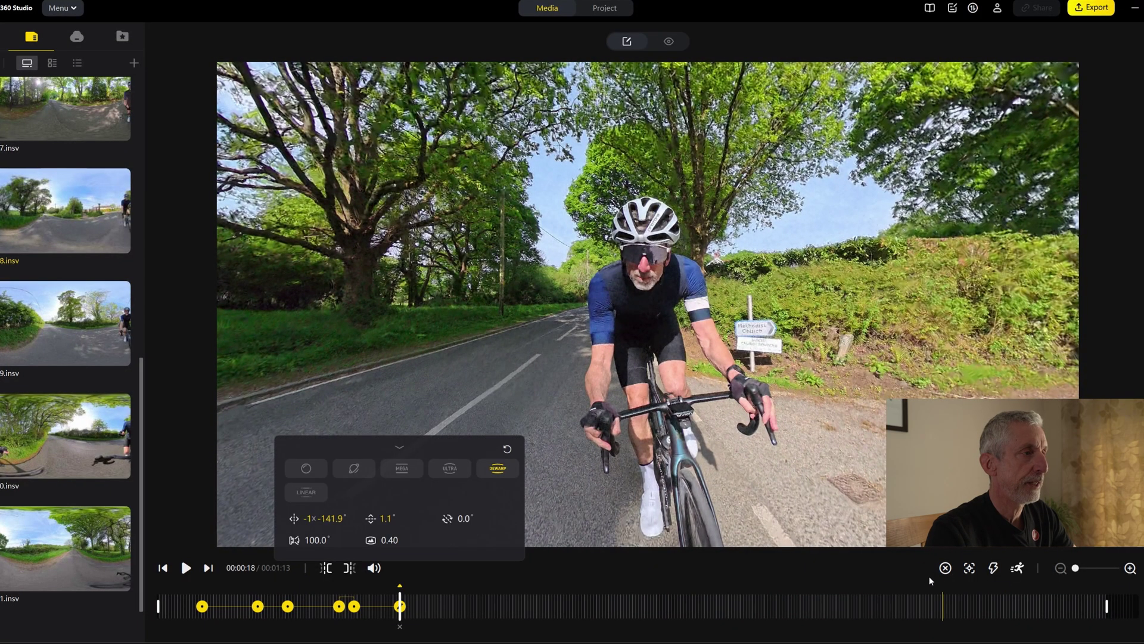
key("space")
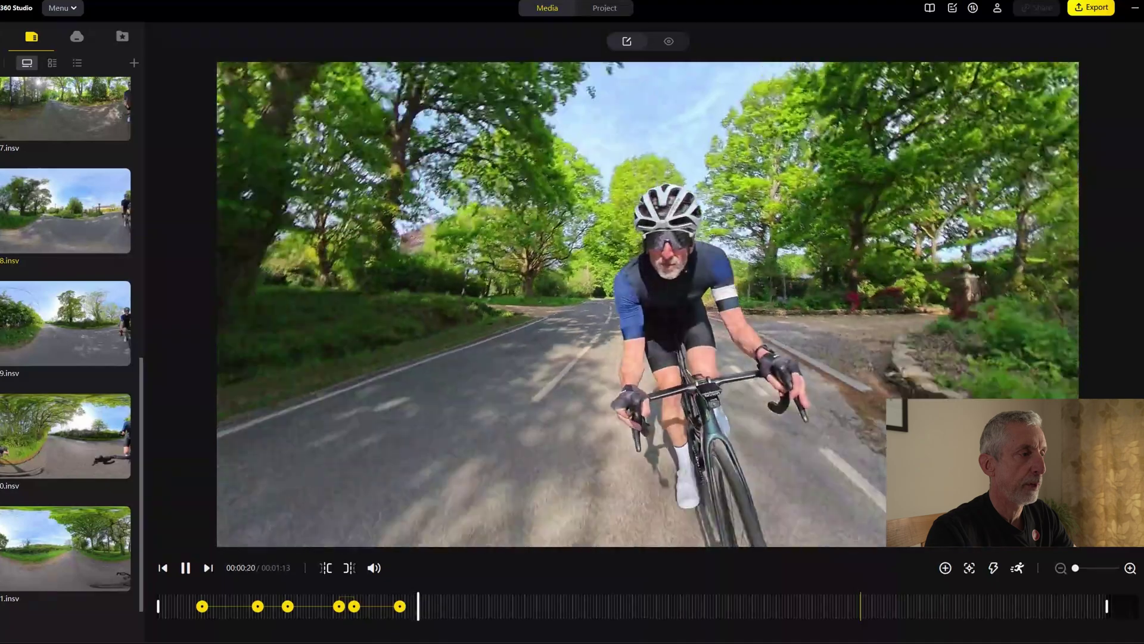
- Turn the view from the cyclist to the road ahead at 00:00:20 and add a keyframe at 00:00:23
key("space")
left_click_drag(691, 434, 560, 433)
left_click_drag(760, 421, 653, 422)
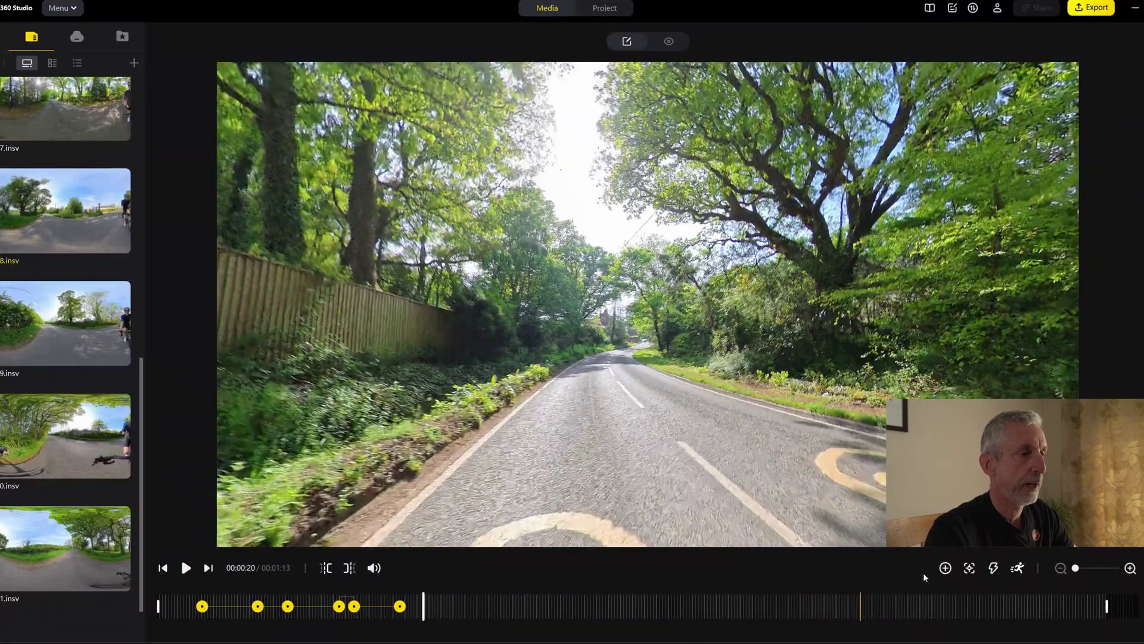
key("space")
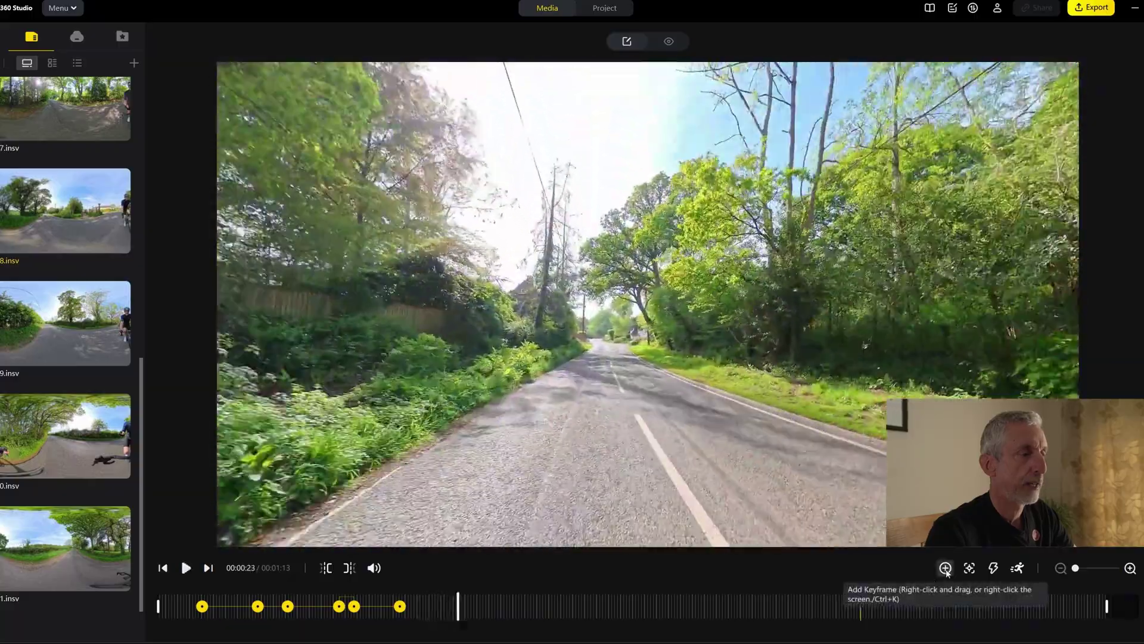
left_click(945, 568)
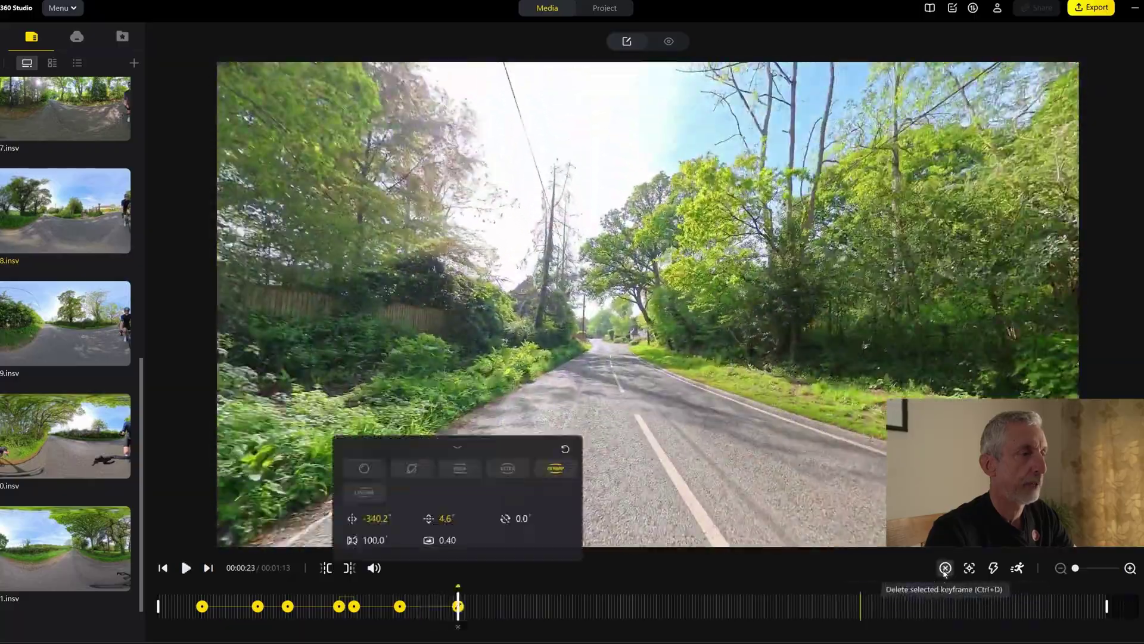
- Add another keyframe at 00:00:26, keeping the framing on the road ahead
key("space")
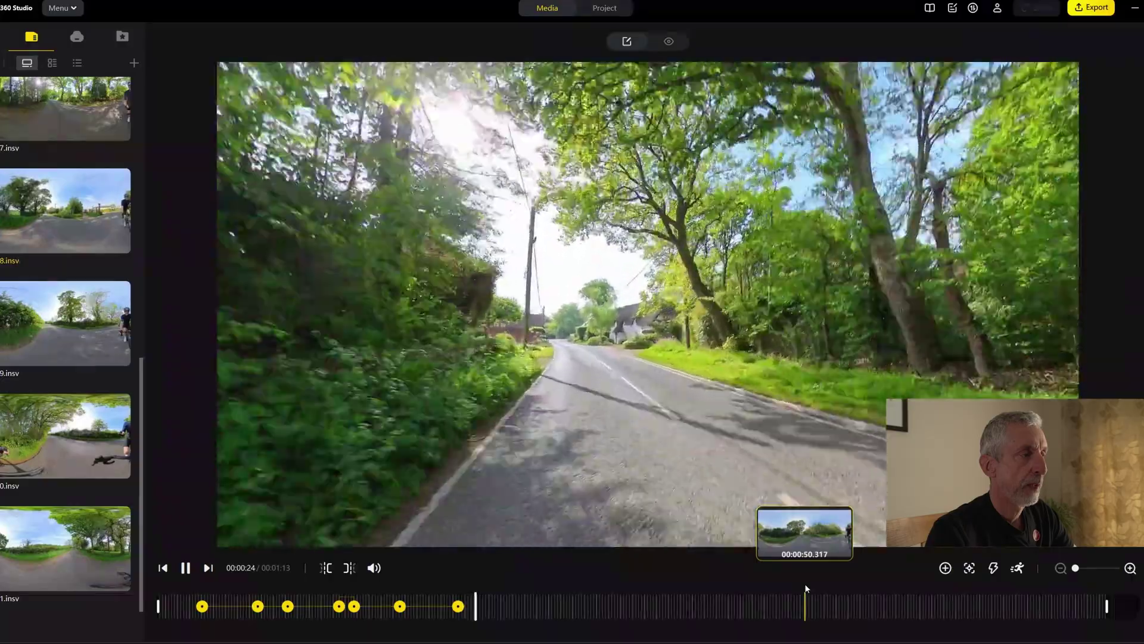
key("space")
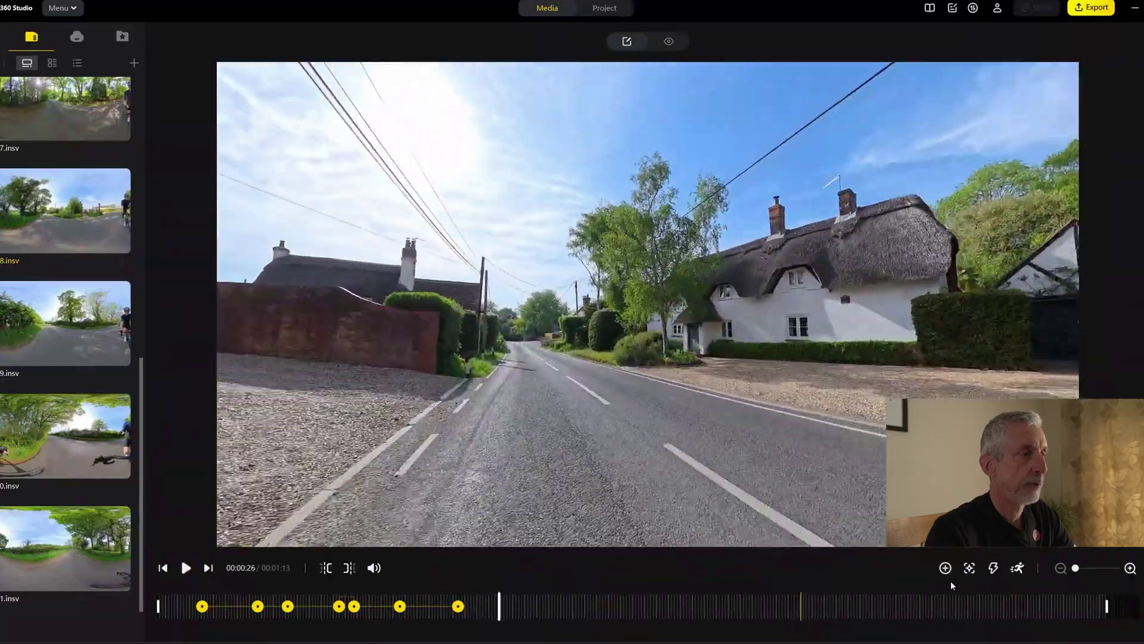
left_click(946, 568)
- Pan the view at 00:00:28 to frame the brick house across the road and add a keyframe there
key("space")
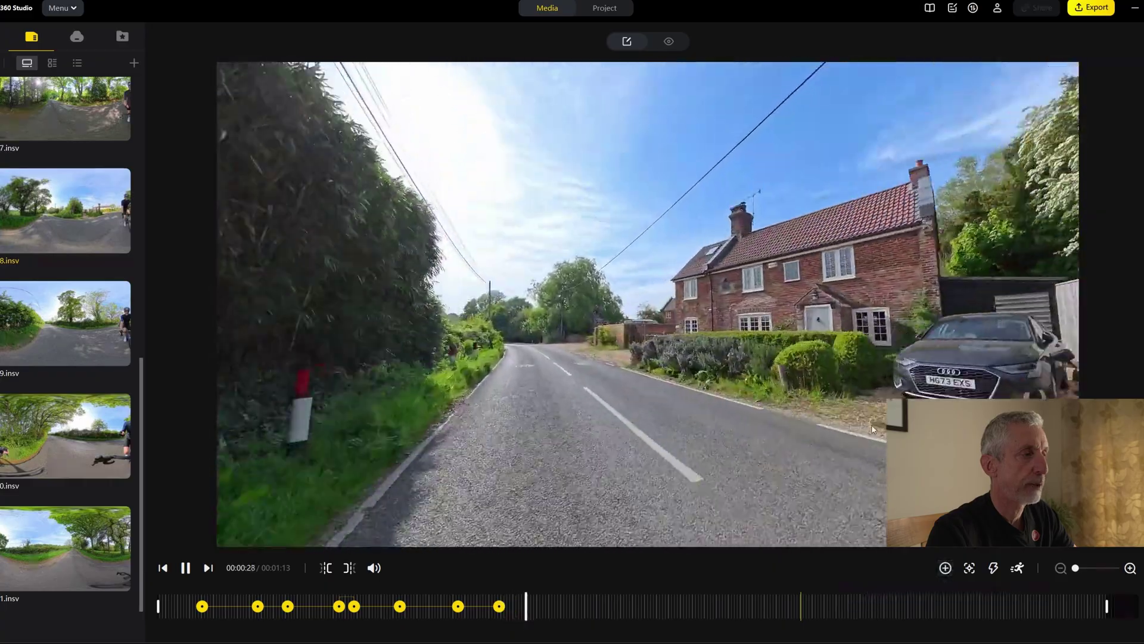
left_click_drag(873, 429, 412, 458)
left_click_drag(618, 398, 549, 419)
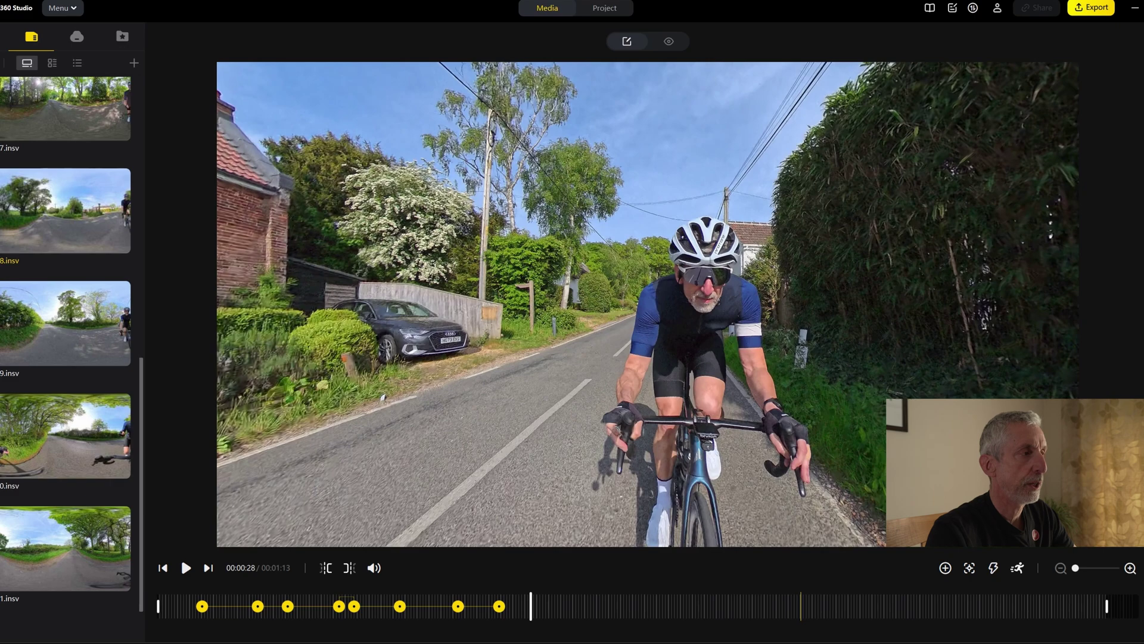
left_click_drag(387, 474, 793, 471)
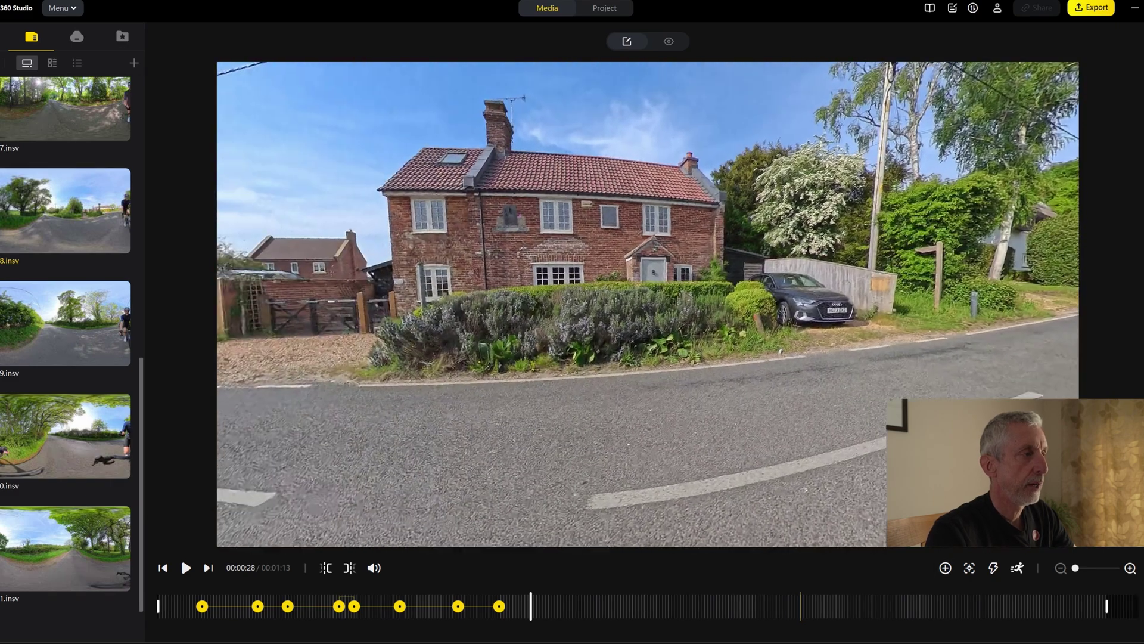
left_click_drag(394, 492, 596, 532)
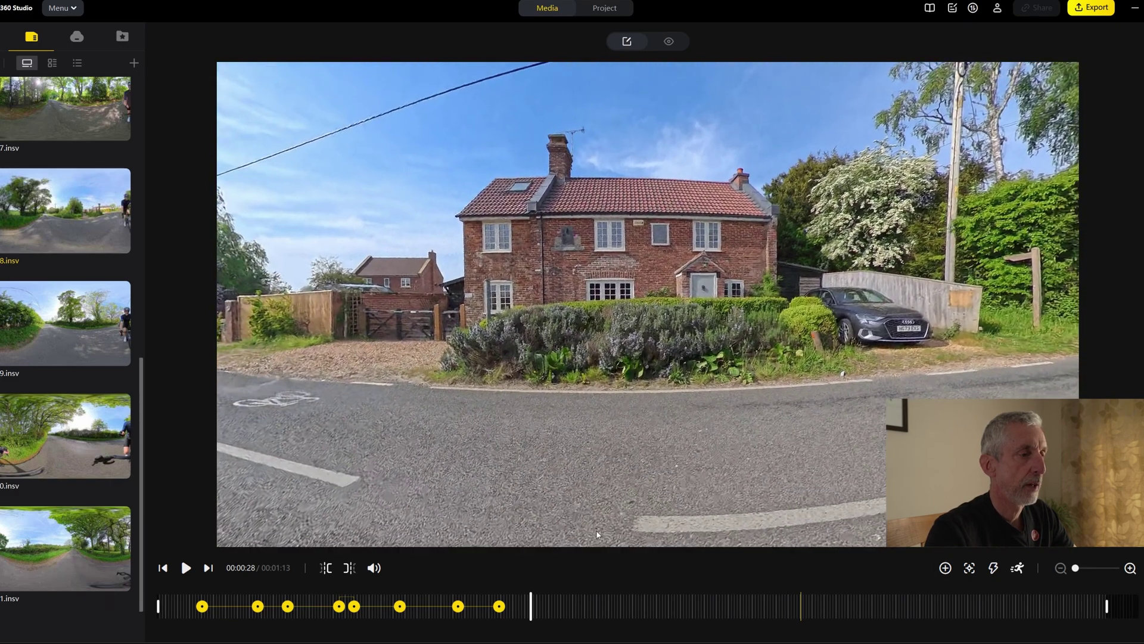
left_click(945, 568)
- Preview the pan to the house, turn the view back to the cyclist at 00:00:30 and add a keyframe
left_click(473, 620)
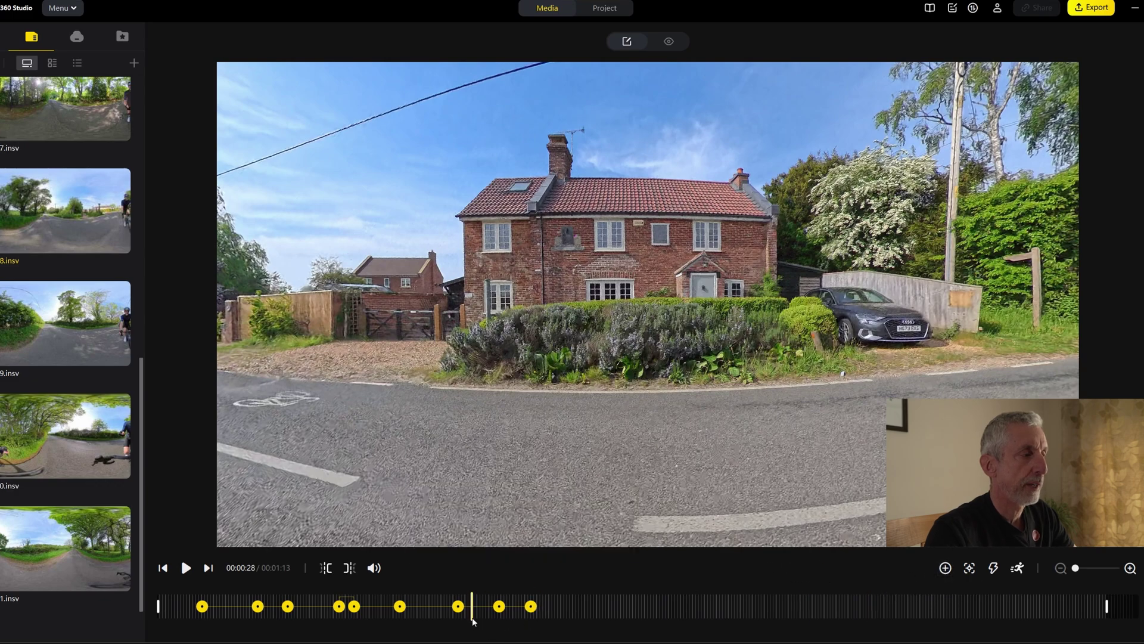
key("space")
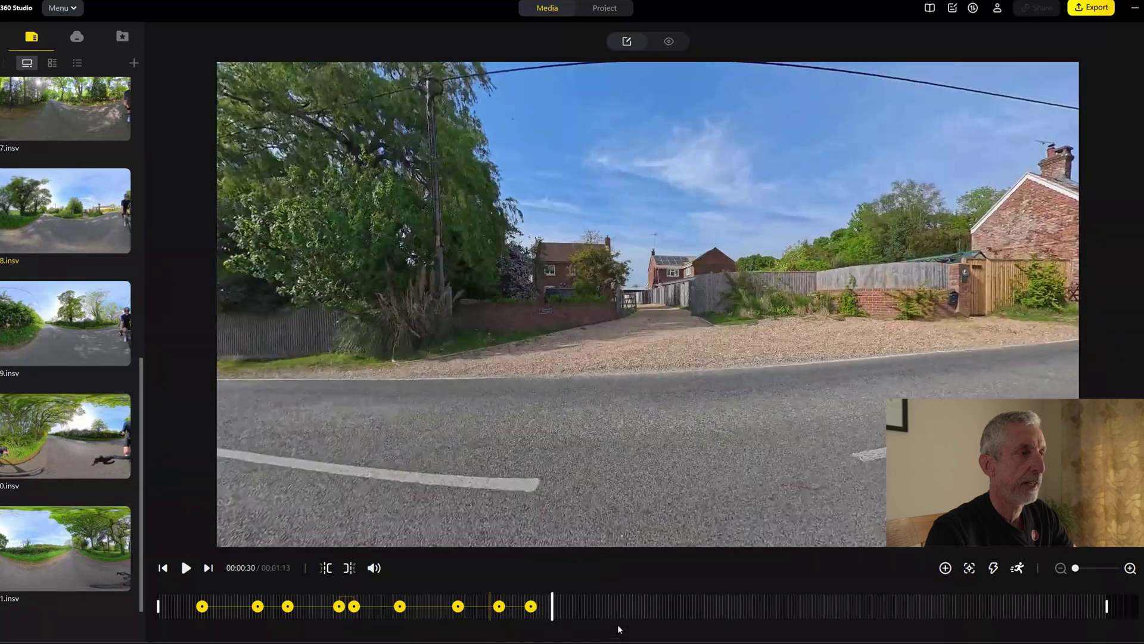
left_click_drag(815, 457, 857, 392)
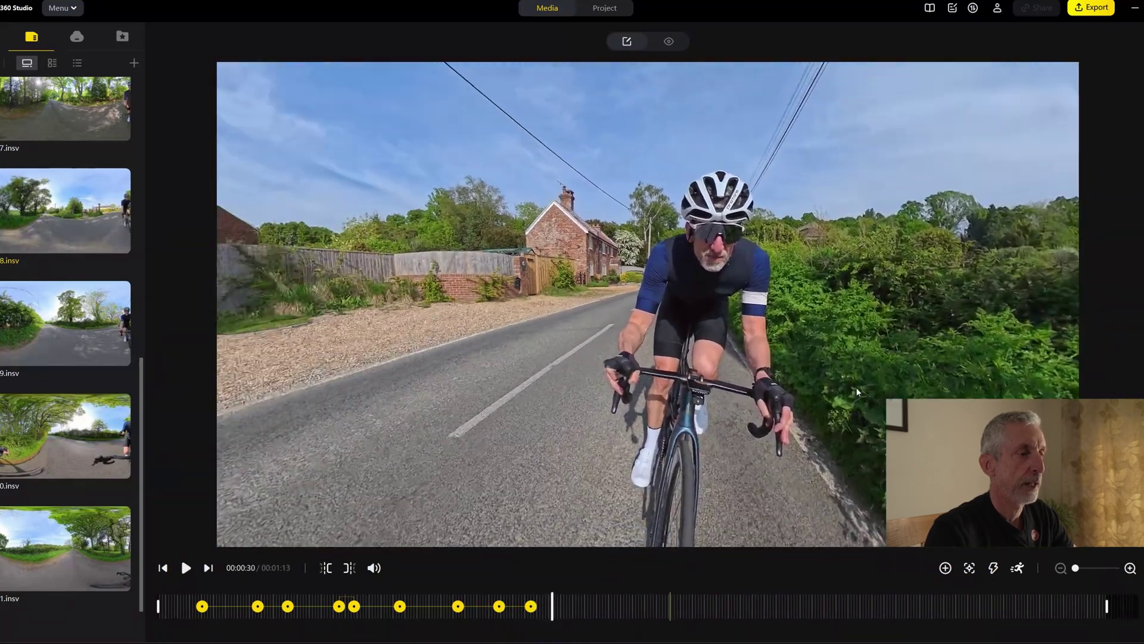
left_click(944, 569)
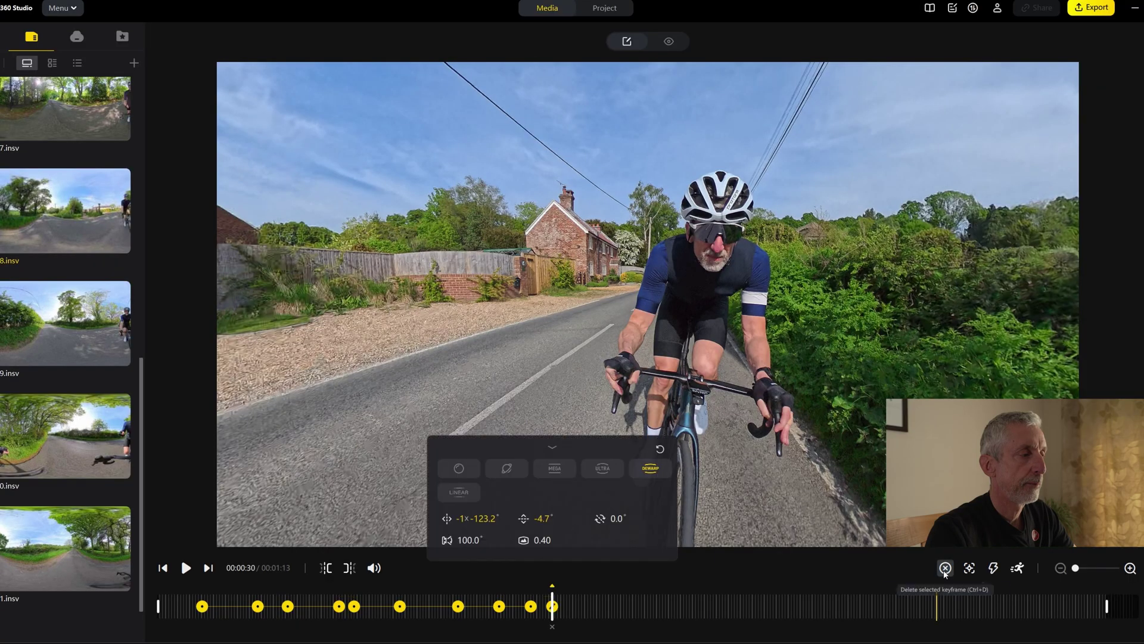
- Play back the road, house and cyclist sequence and add a keyframe on the cyclist at 00:00:33
left_click(475, 608)
key("space")
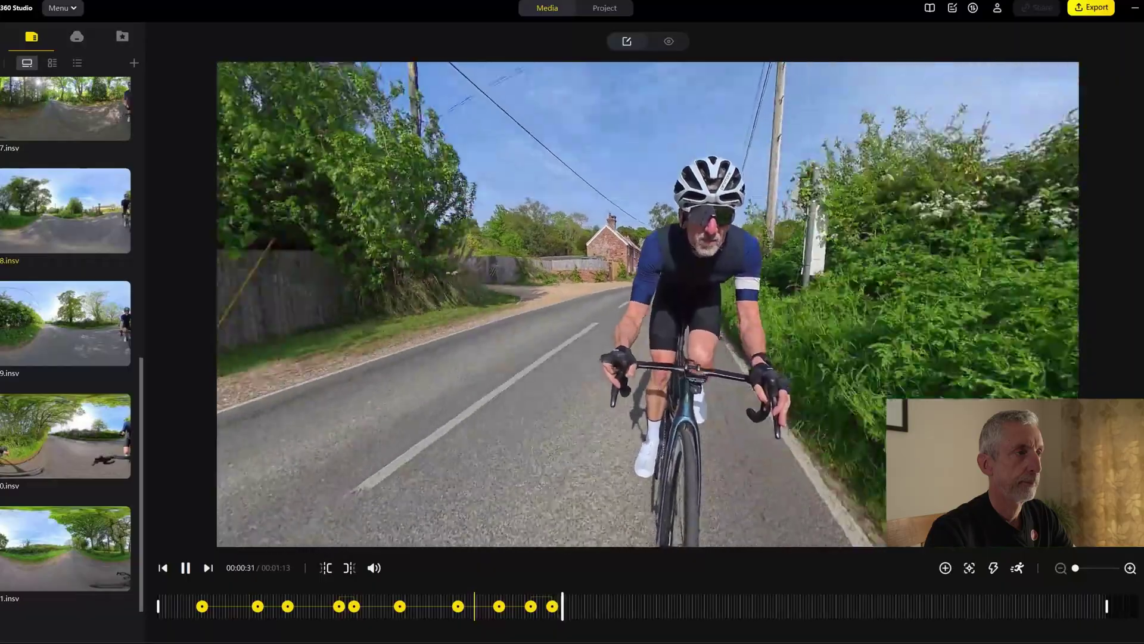
key("space")
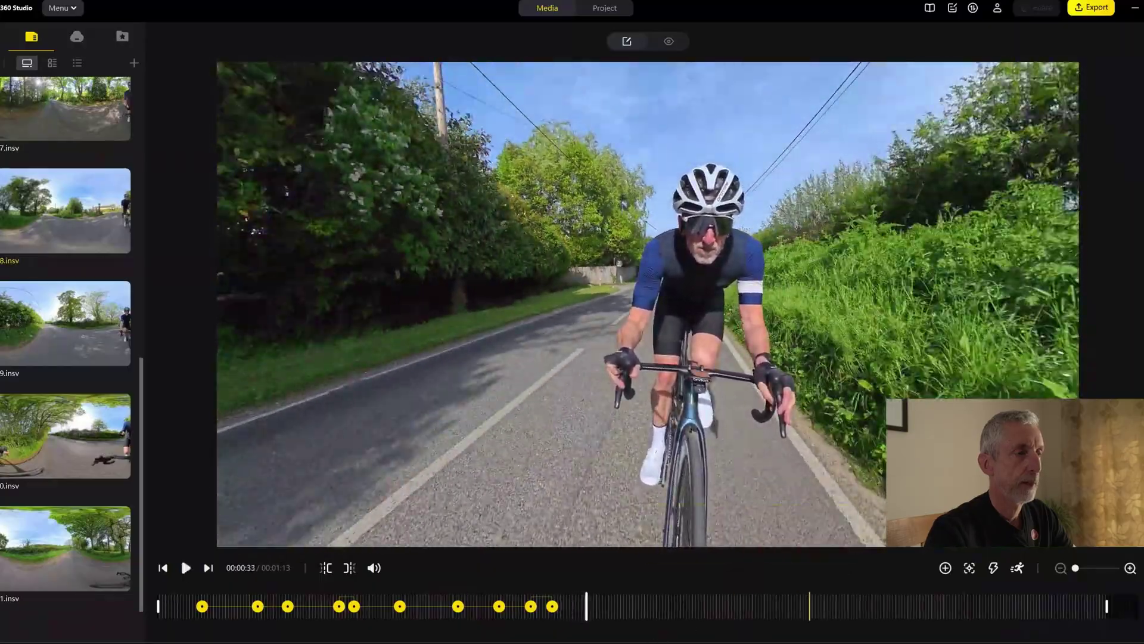
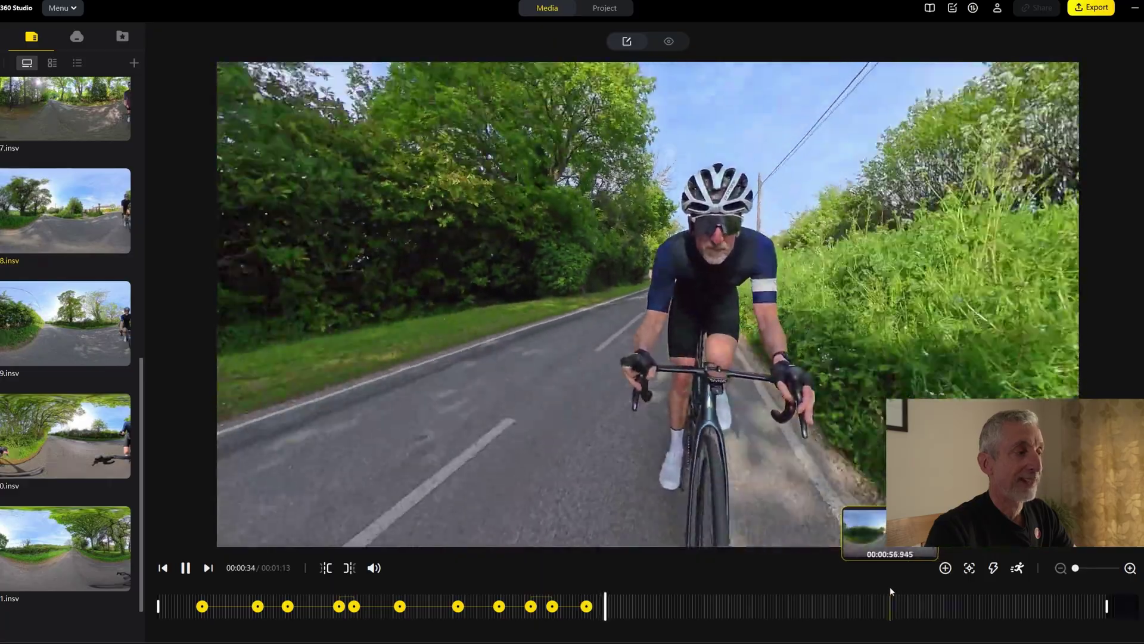
- Trim the end of the clip back to 00:00:37, shortly after the last keyframe
key("space")
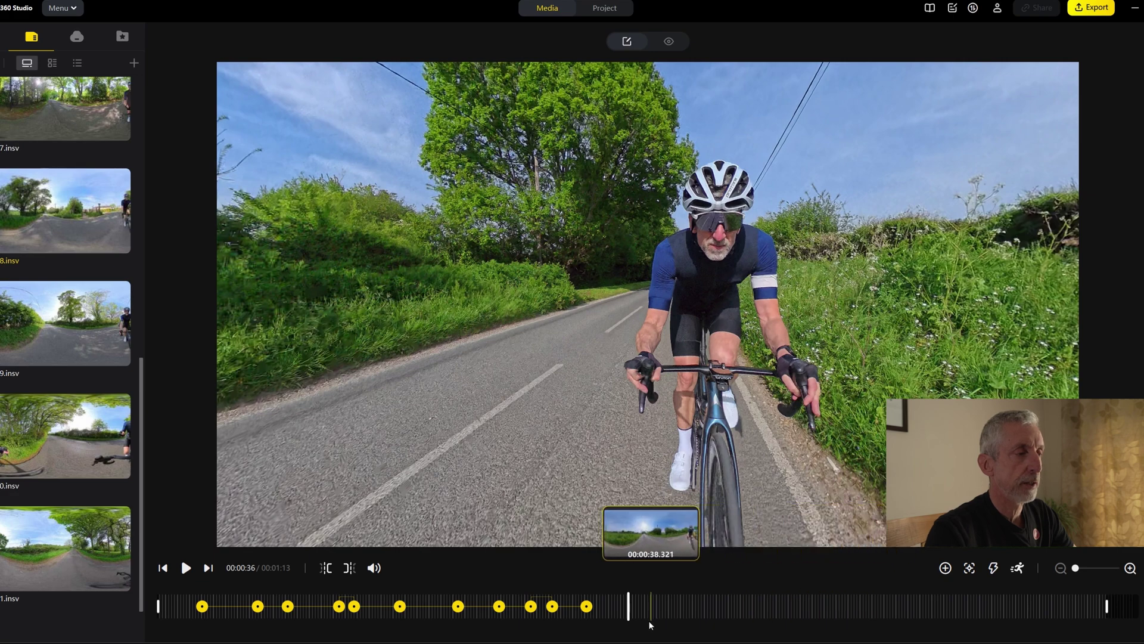
mouse_move(633, 614)
left_mouse_down()
mouse_move(874, 630)
mouse_move(639, 629)
left_mouse_up()
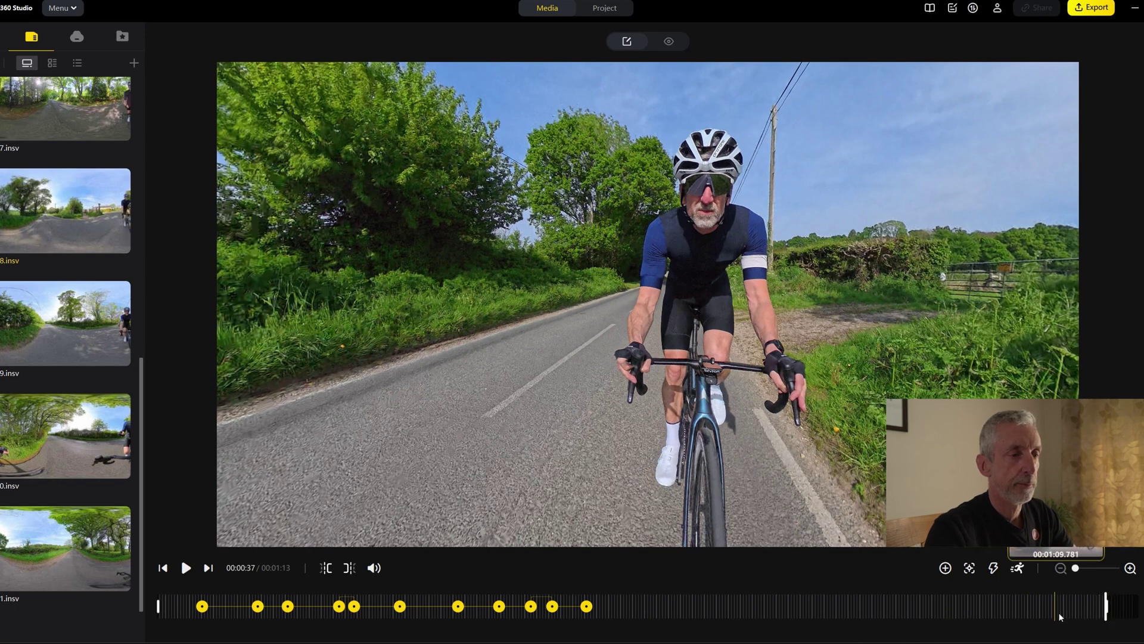
left_click(1107, 607)
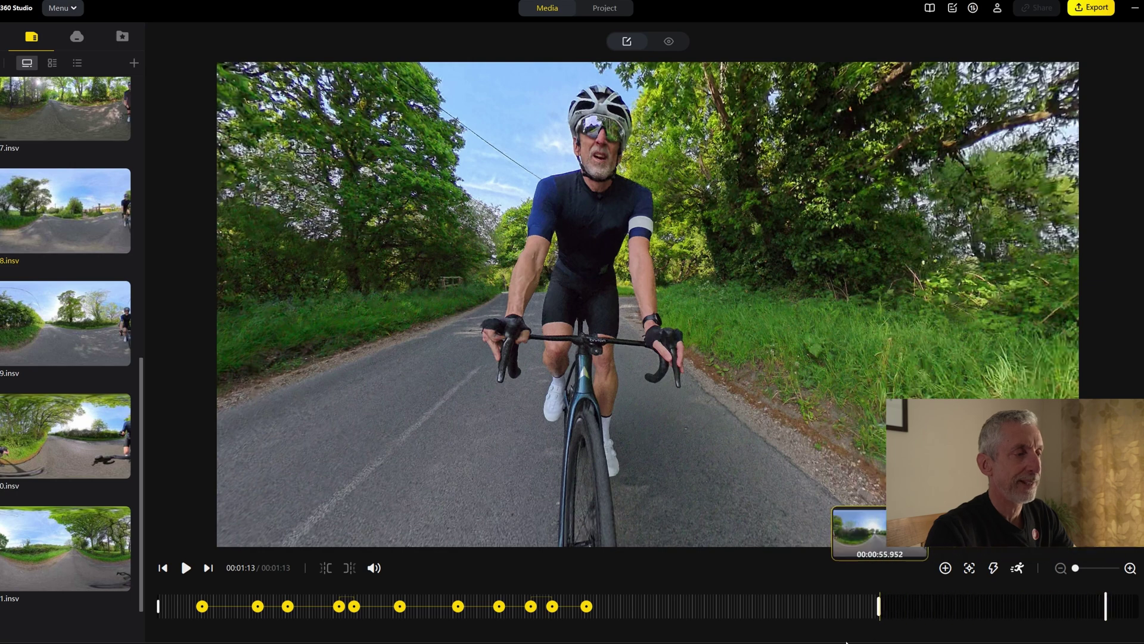
left_click(644, 607)
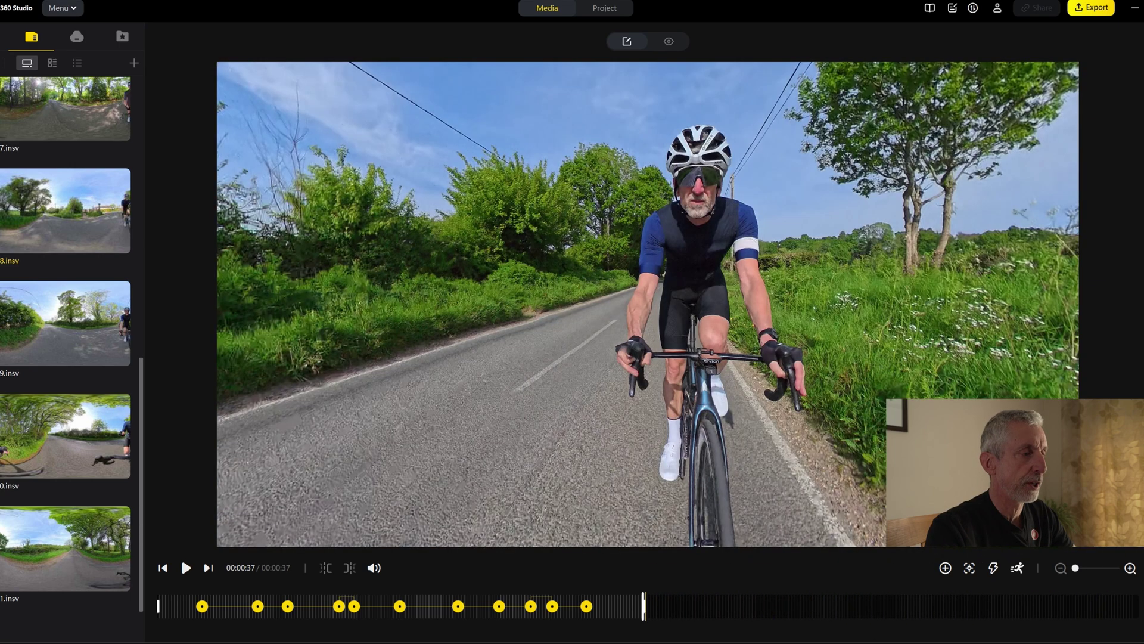
- Check the opening seconds and trim the start of the clip to just past the first keyframe
left_click(165, 607)
key("space")
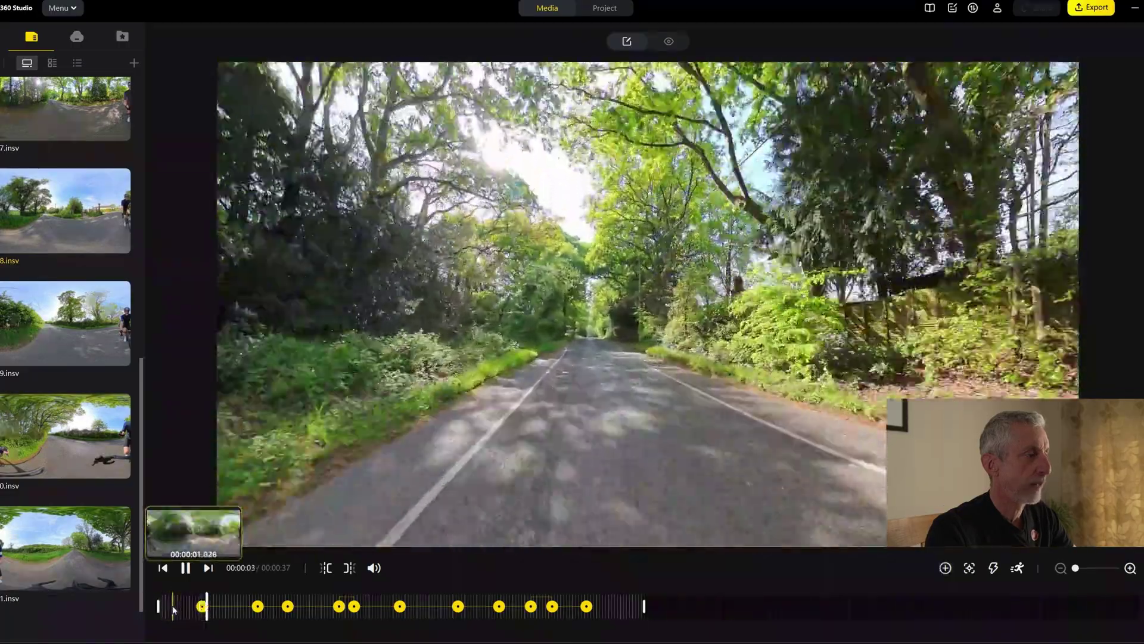
key("space")
left_click_drag(158, 607, 210, 613)
- Play the trimmed clip from its new start through the first pan to the cyclist at 00:00:07
key("space")
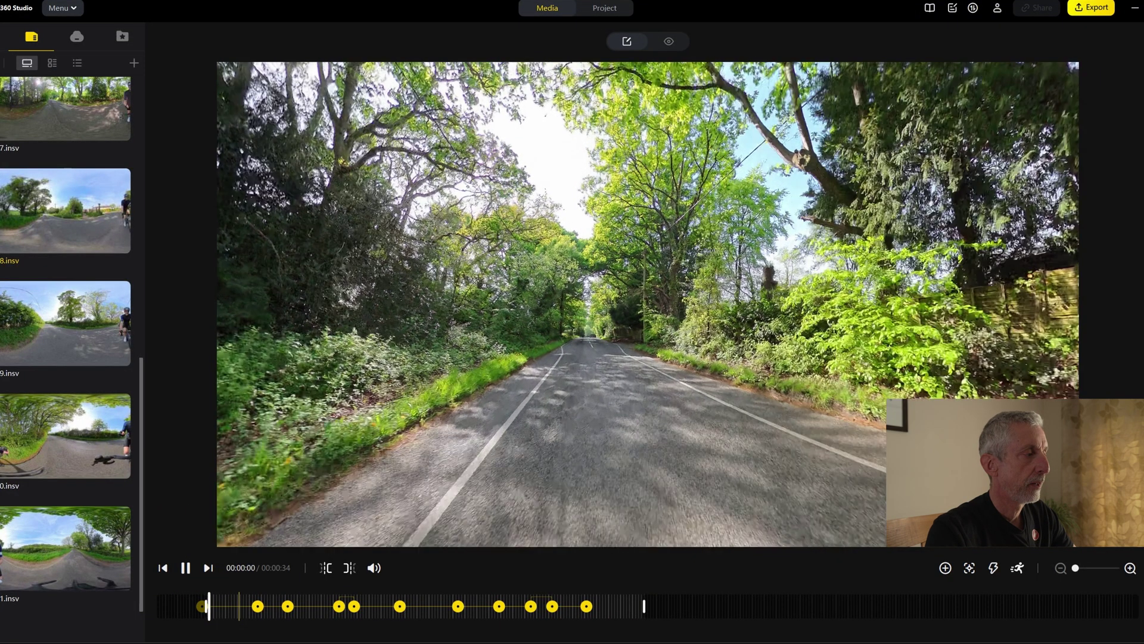
key("space")
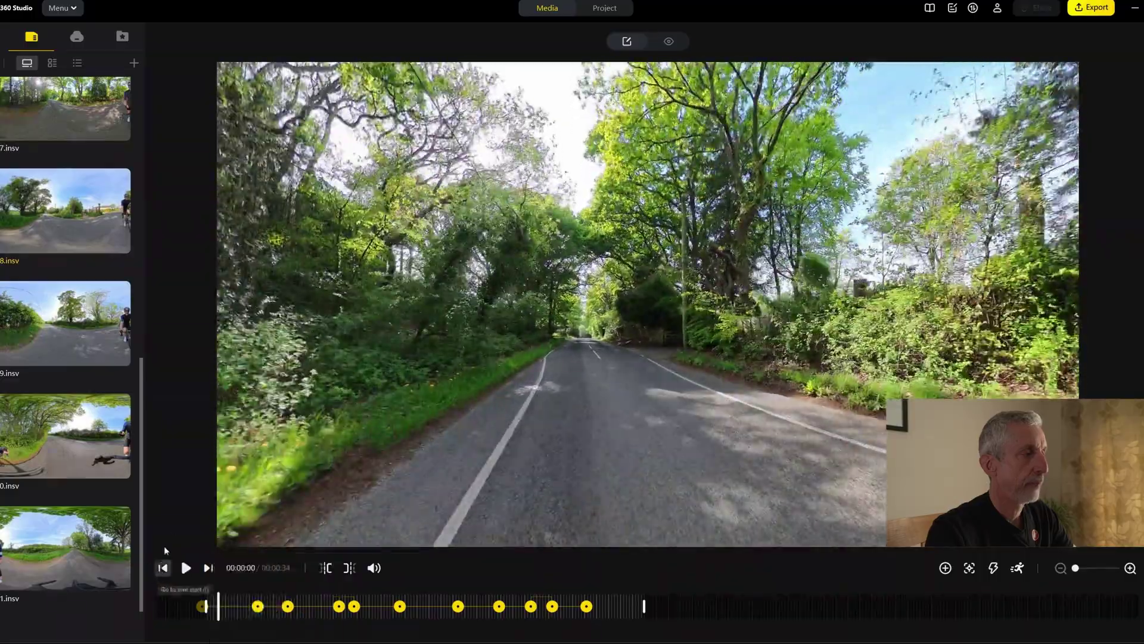
key("space")
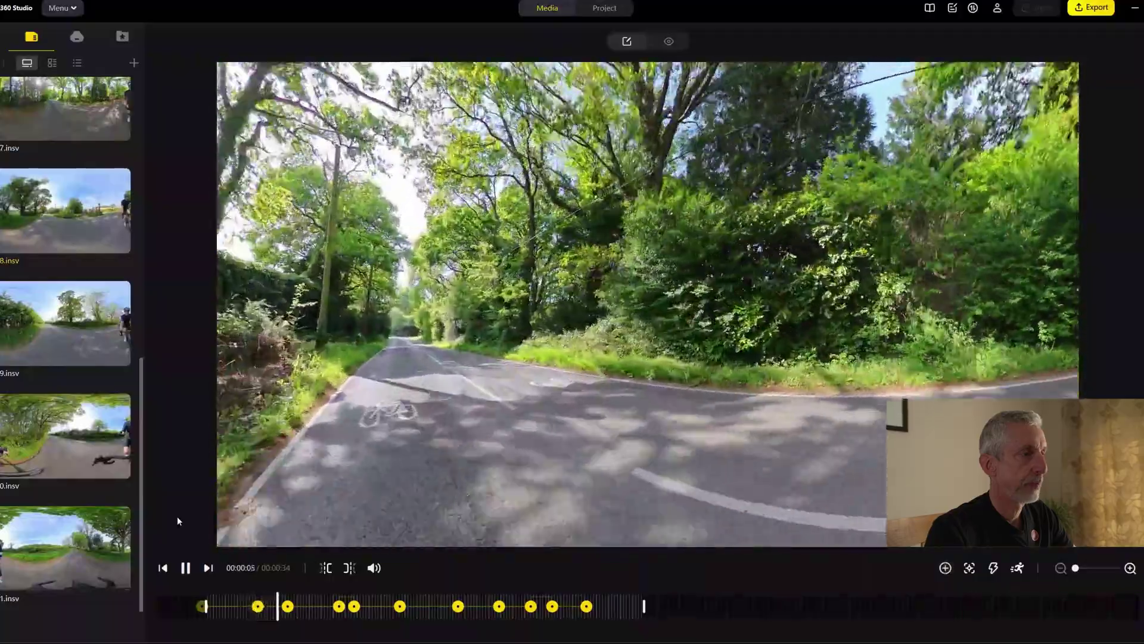
key("space")
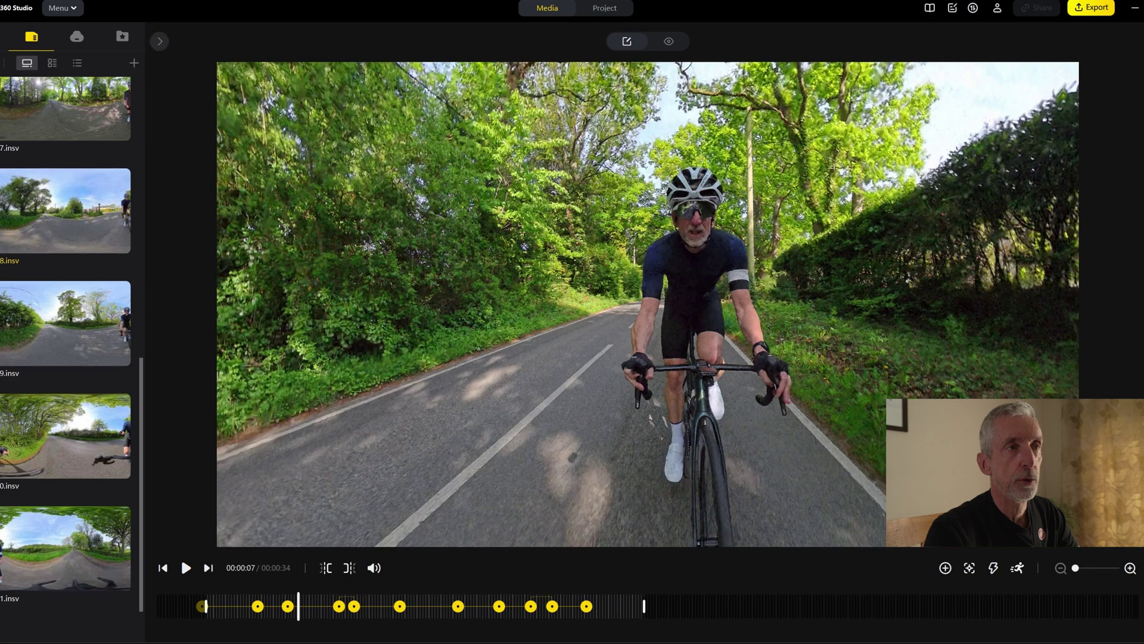
- Turn on the Motion ND effect in the media processing settings and preview it from before the pan to the cyclist
left_click(159, 41)
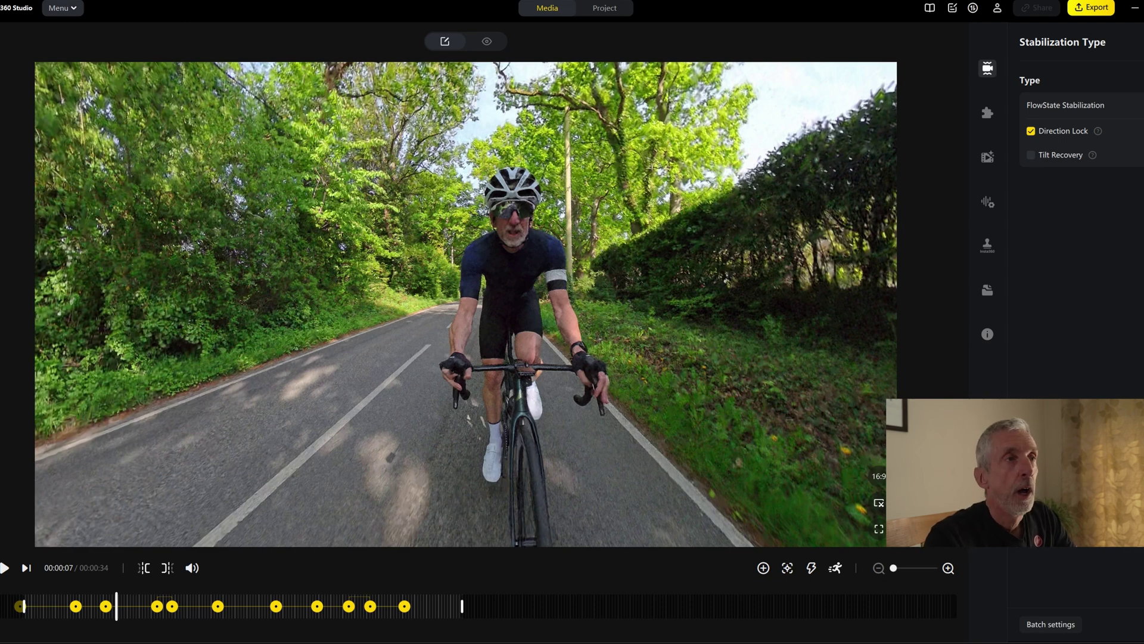
left_click(988, 157)
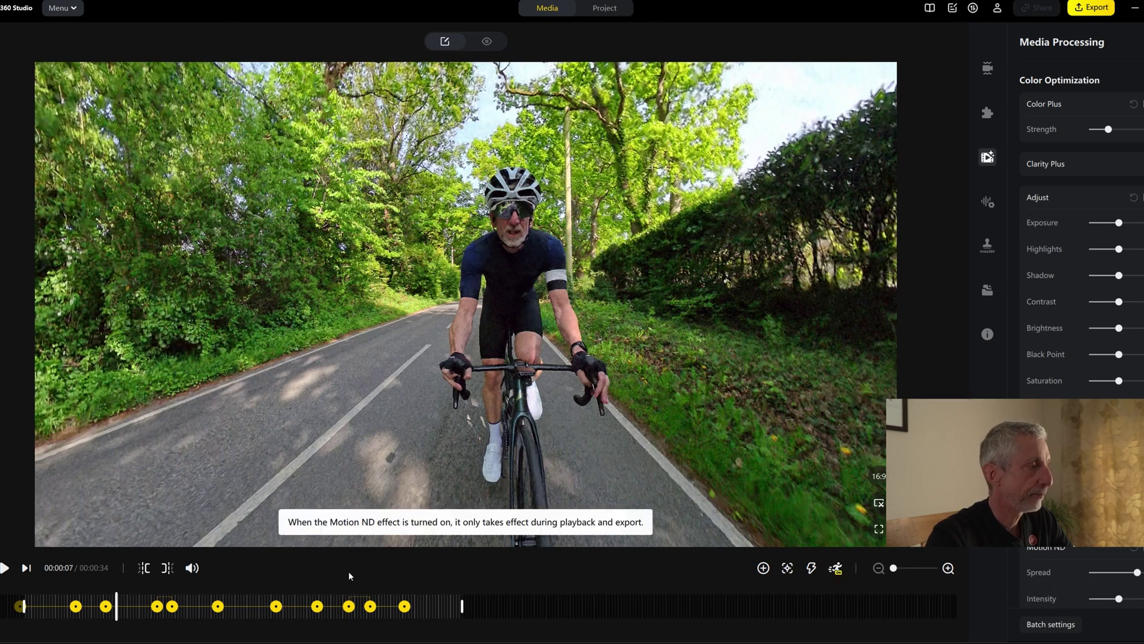
left_click(66, 606)
left_click(53, 619)
key("space")
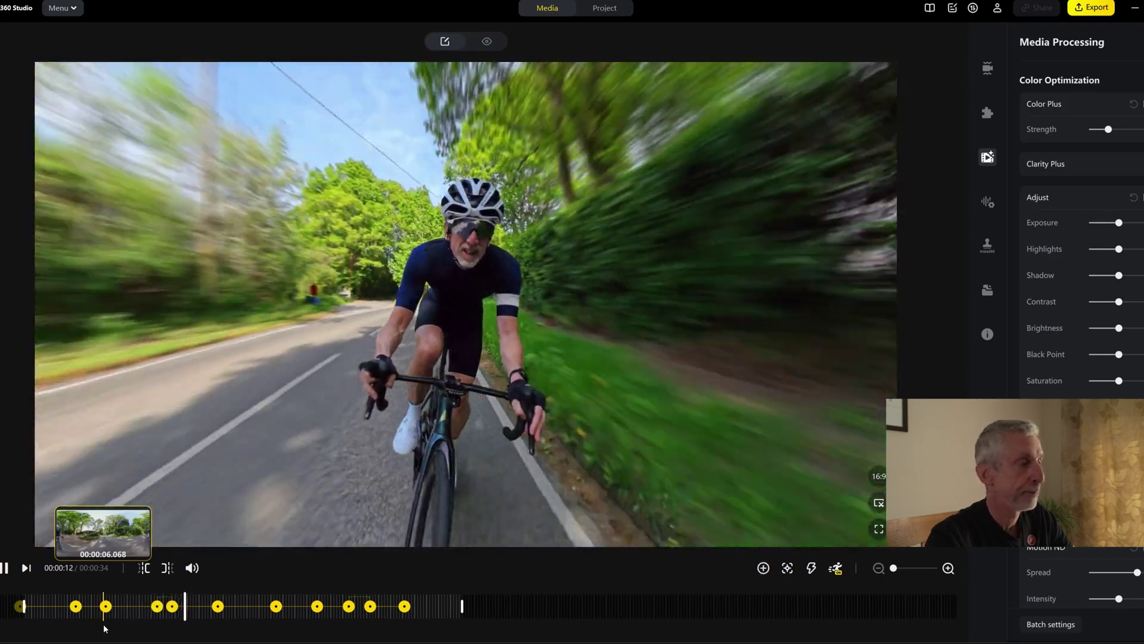
- Raise the headphone volume and lower the camera volume to minimum, try Voice Focus, and set the audio mode back to Close
left_click(988, 202)
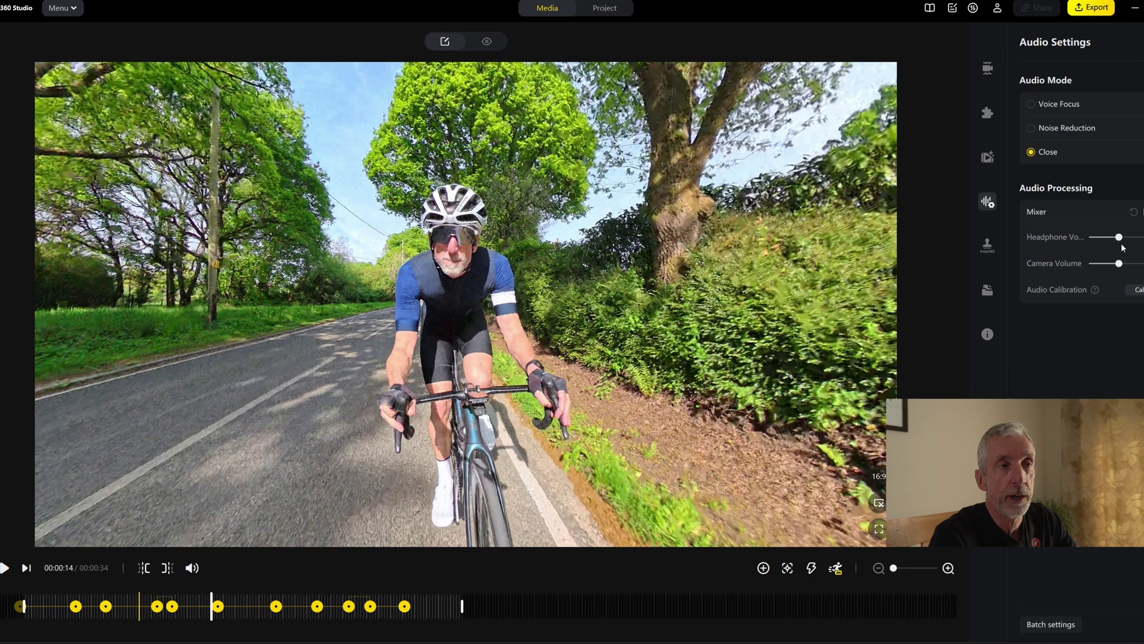
left_click_drag(1119, 237, 1143, 237)
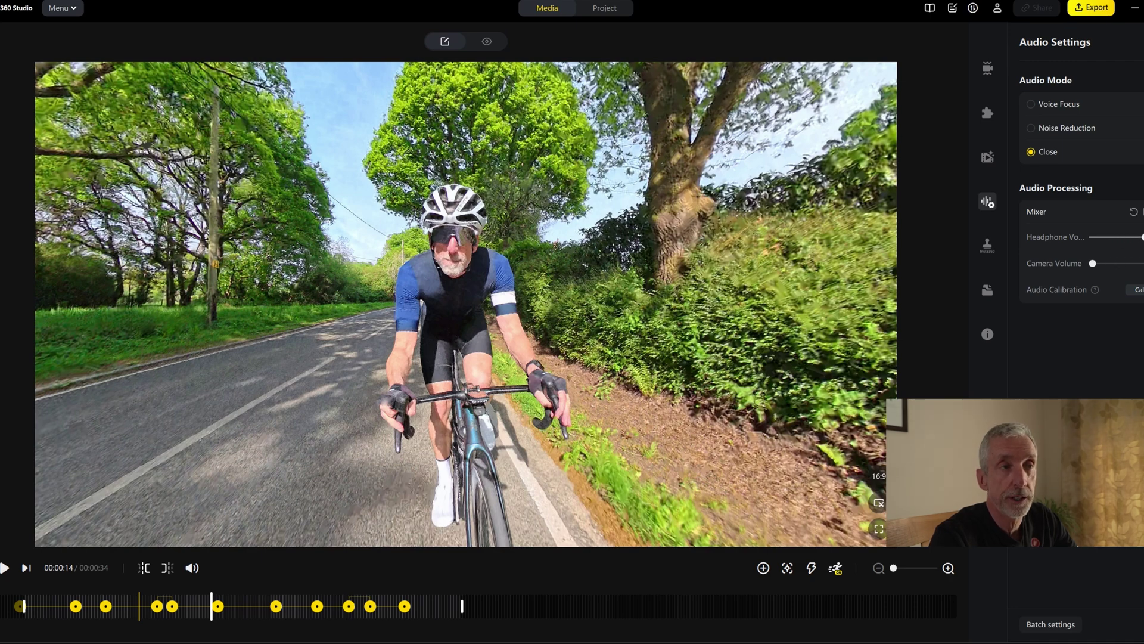
left_click_drag(1093, 264, 1143, 263)
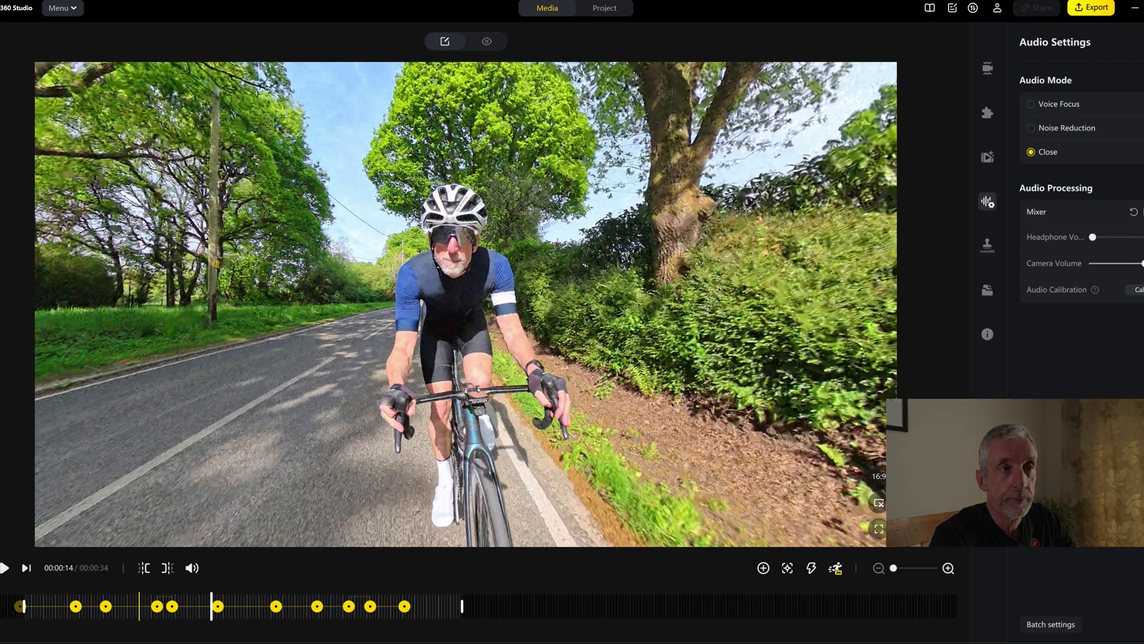
left_click_drag(1092, 238, 1143, 237)
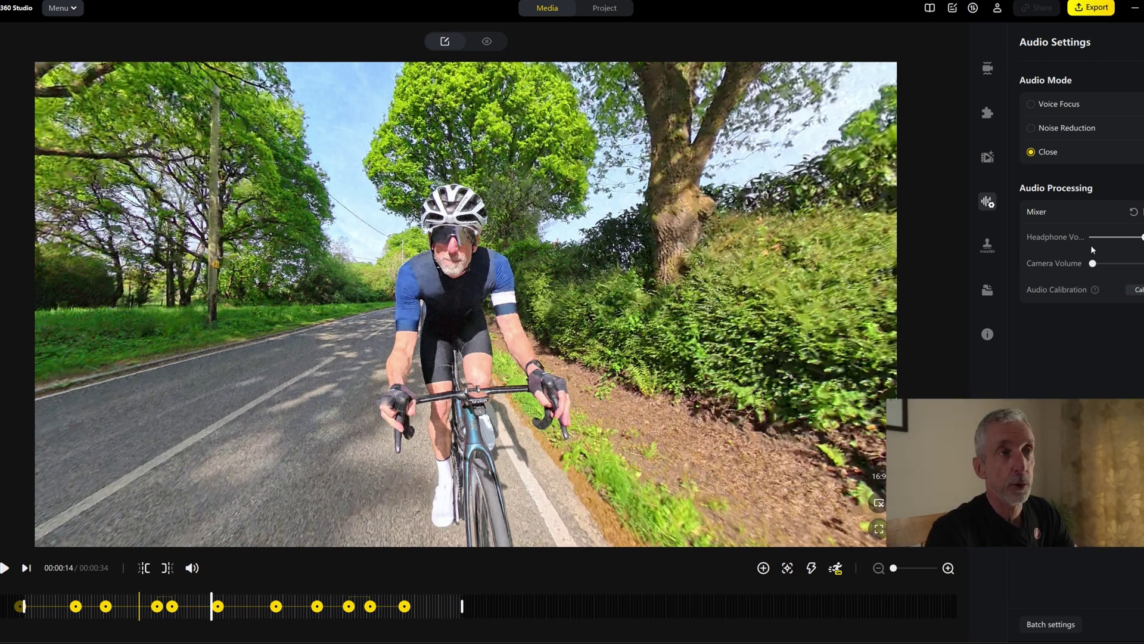
left_click(1036, 106)
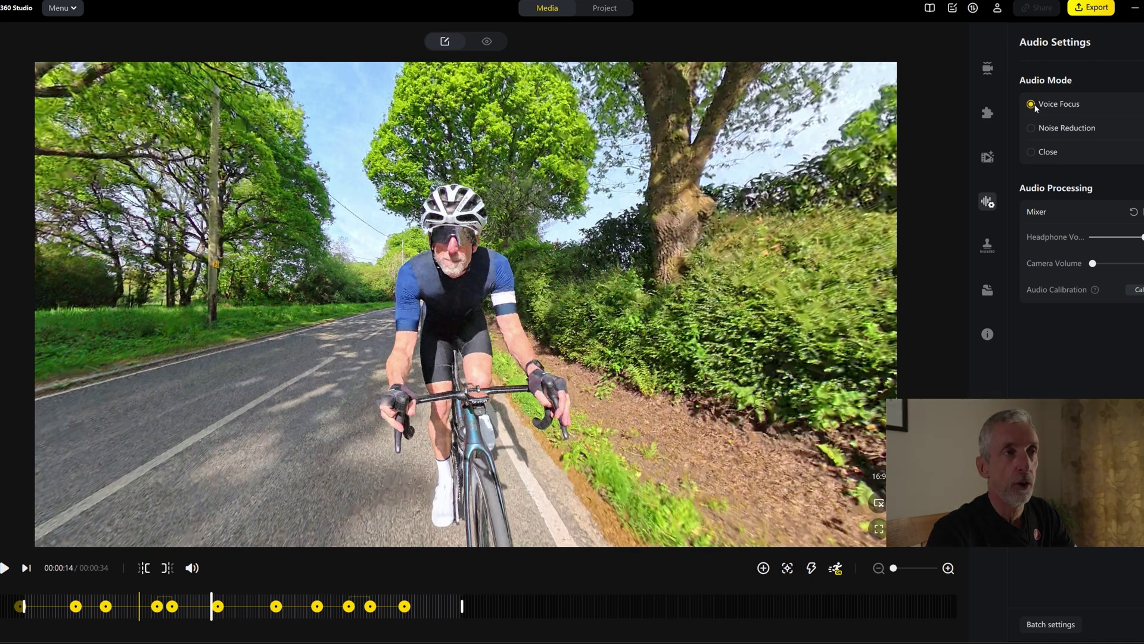
left_click(1033, 153)
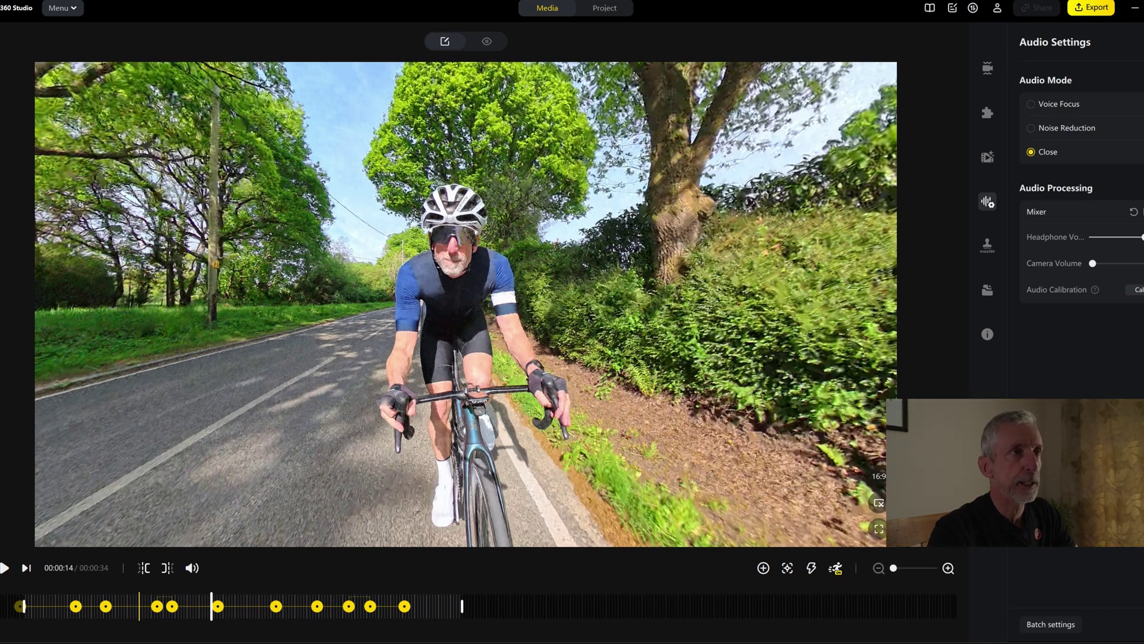
- Export the clip locally as a 4K H.264 video at 100 Mbps and open the Task Center's export queue
left_click(1096, 8)
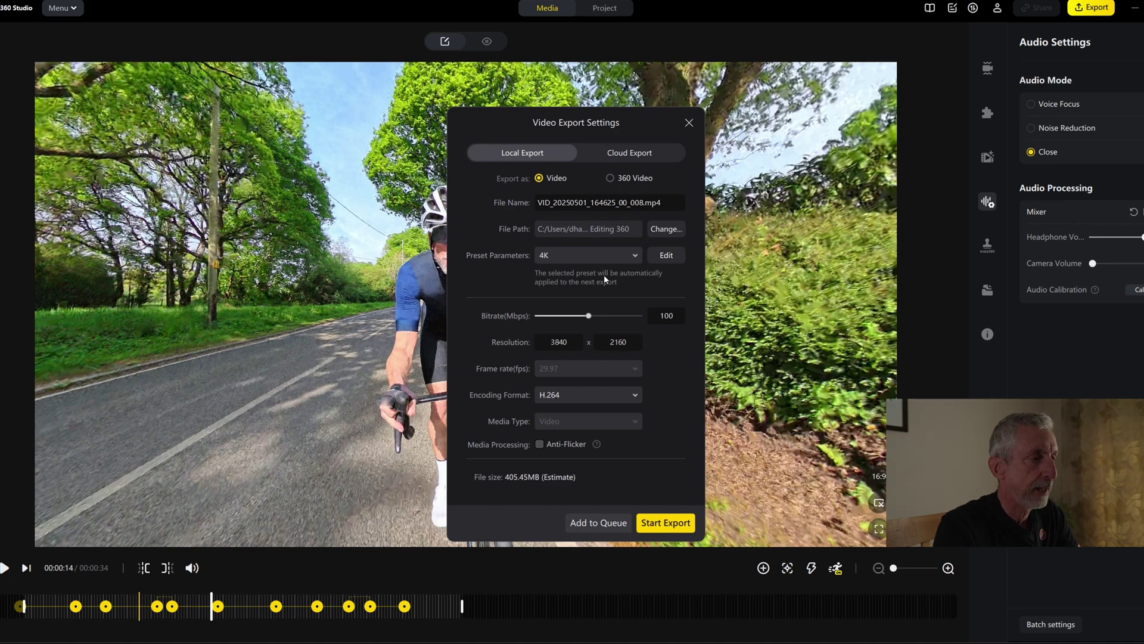
left_click(662, 527)
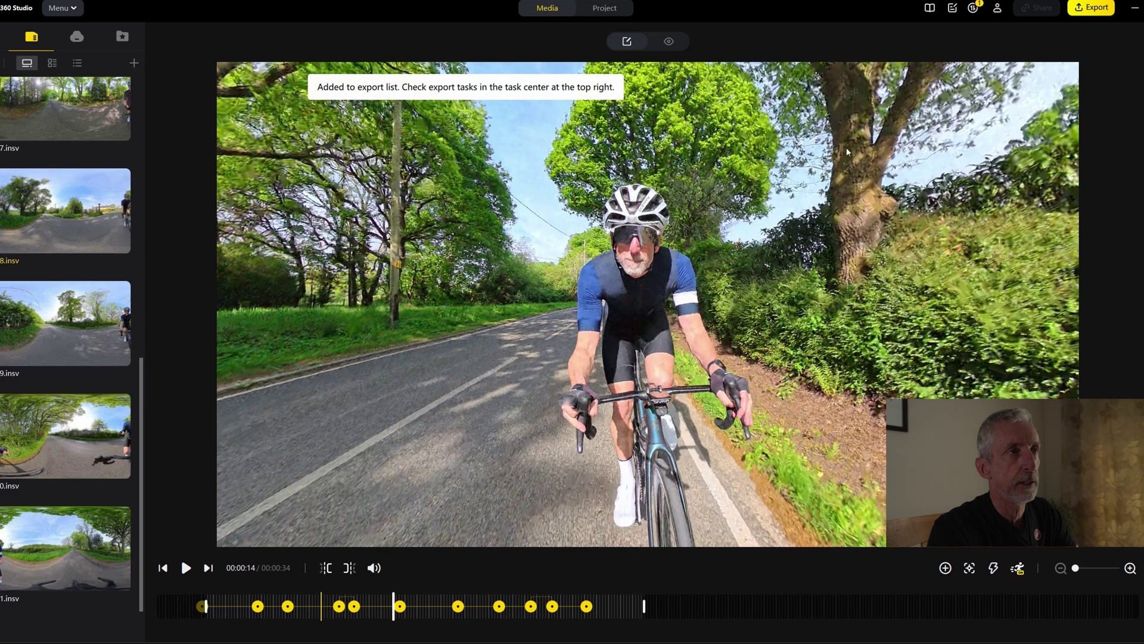
left_click(973, 9)
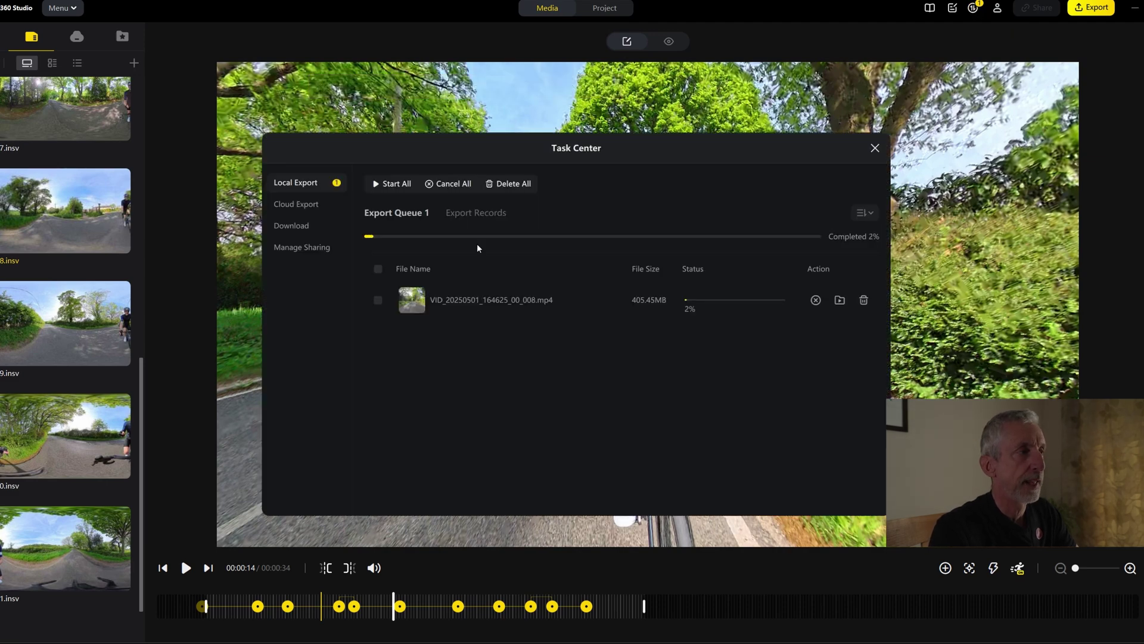